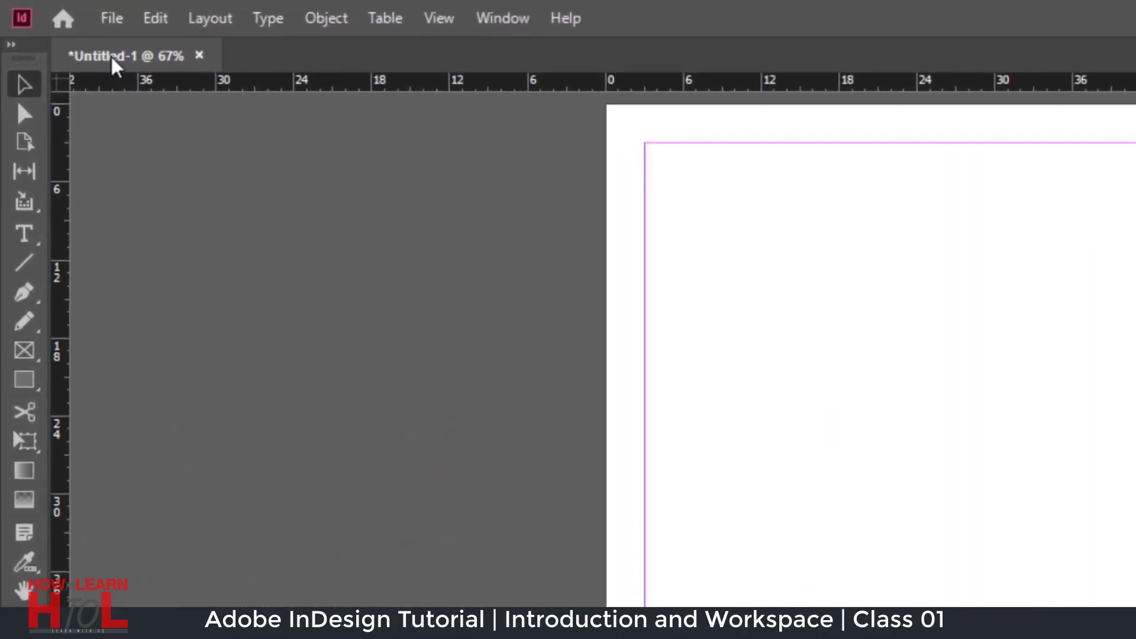
Reset the Essentials workspace so the Properties panel returns to its default expanded layout
{"action": "left_click", "coordinate": [108, 24]}
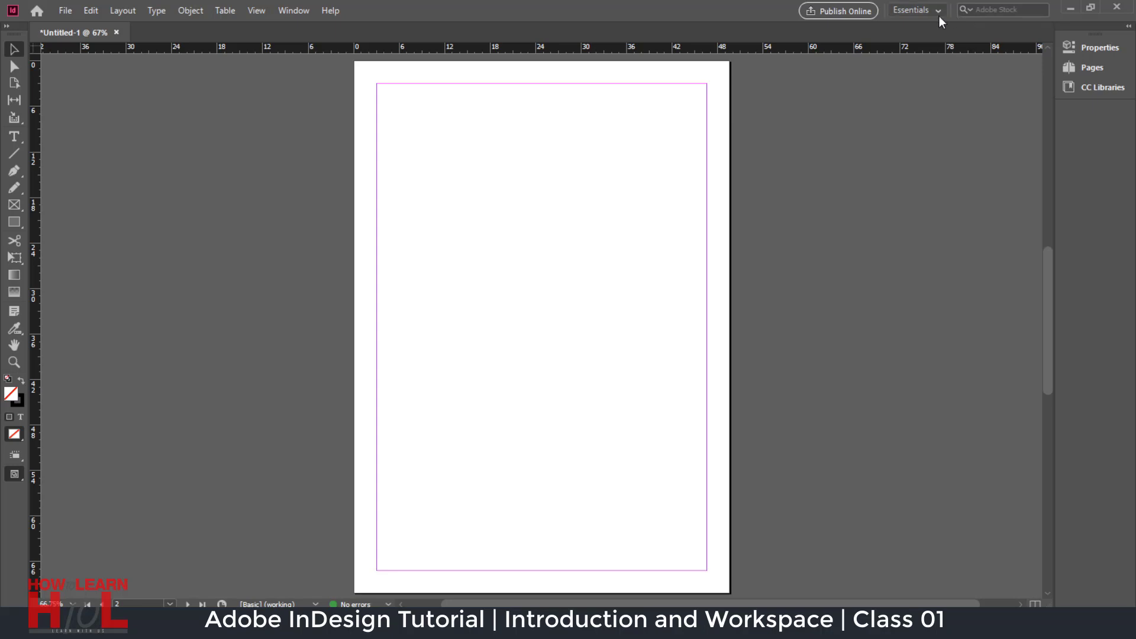
{"action": "left_click", "coordinate": [913, 17]}
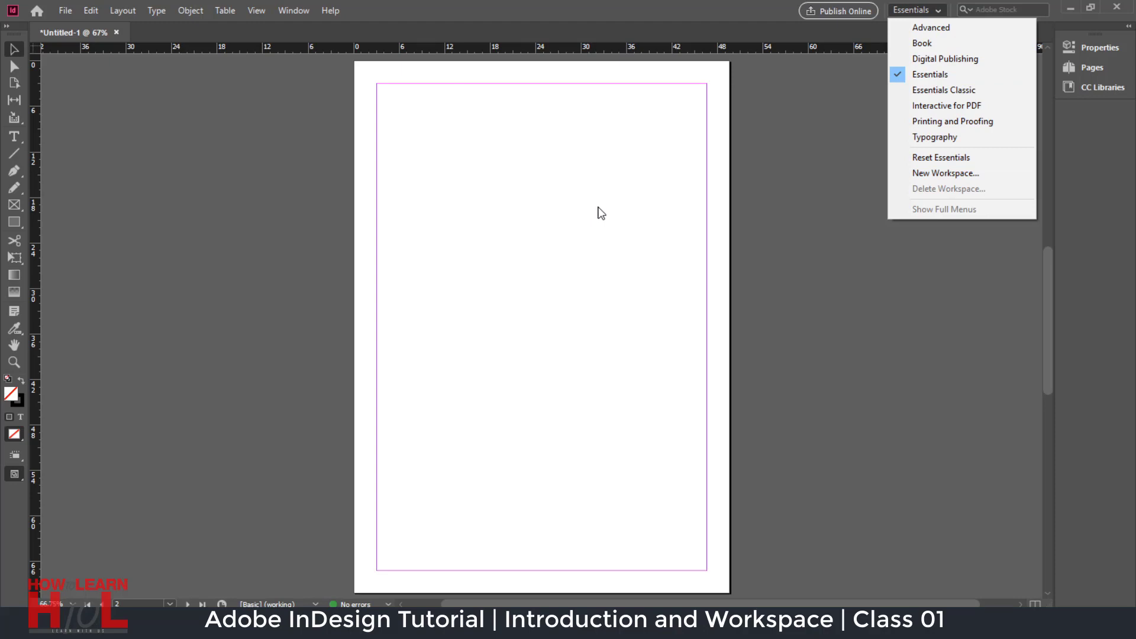
{"action": "left_click", "coordinate": [943, 157]}
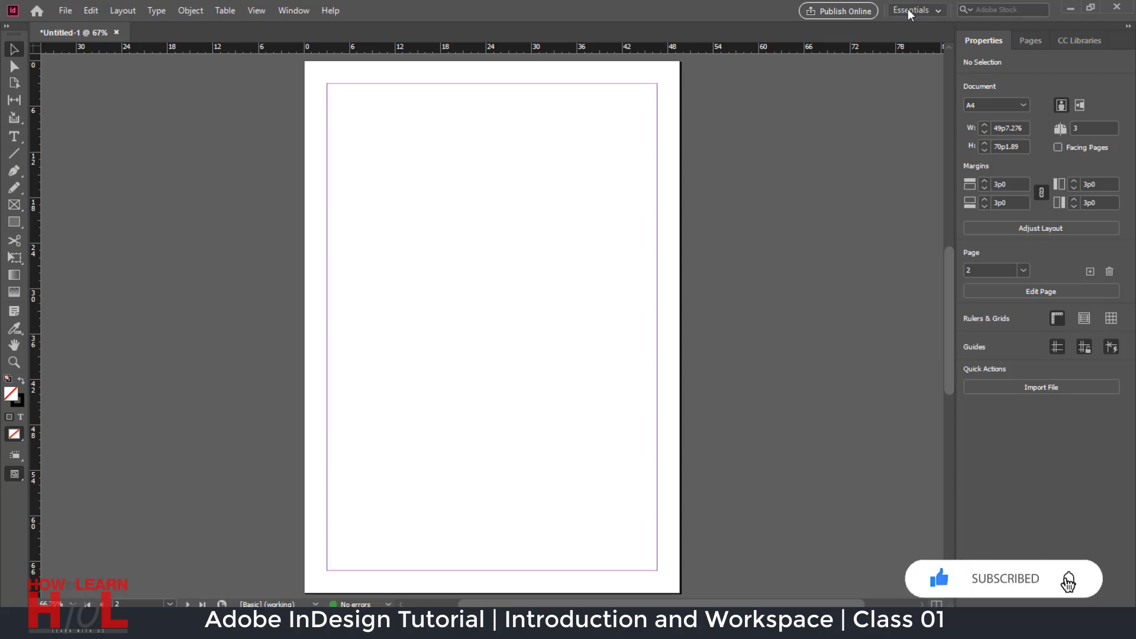
{"action": "left_click", "coordinate": [909, 13]}
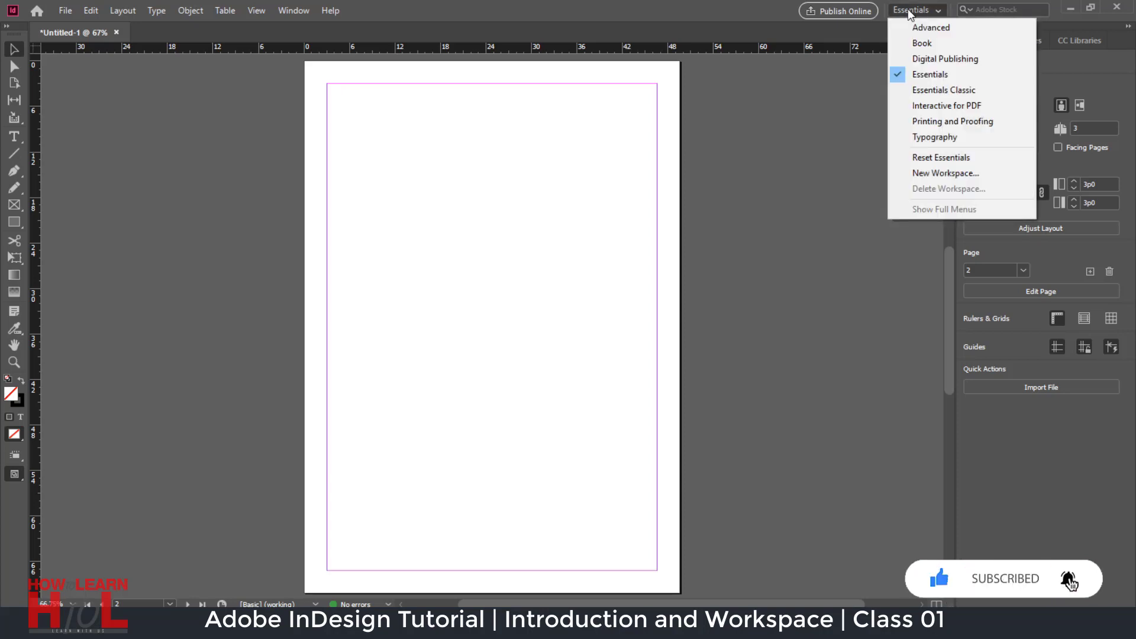
Save the current panel layout as a new custom workspace under a personal name
{"action": "left_click", "coordinate": [947, 173]}
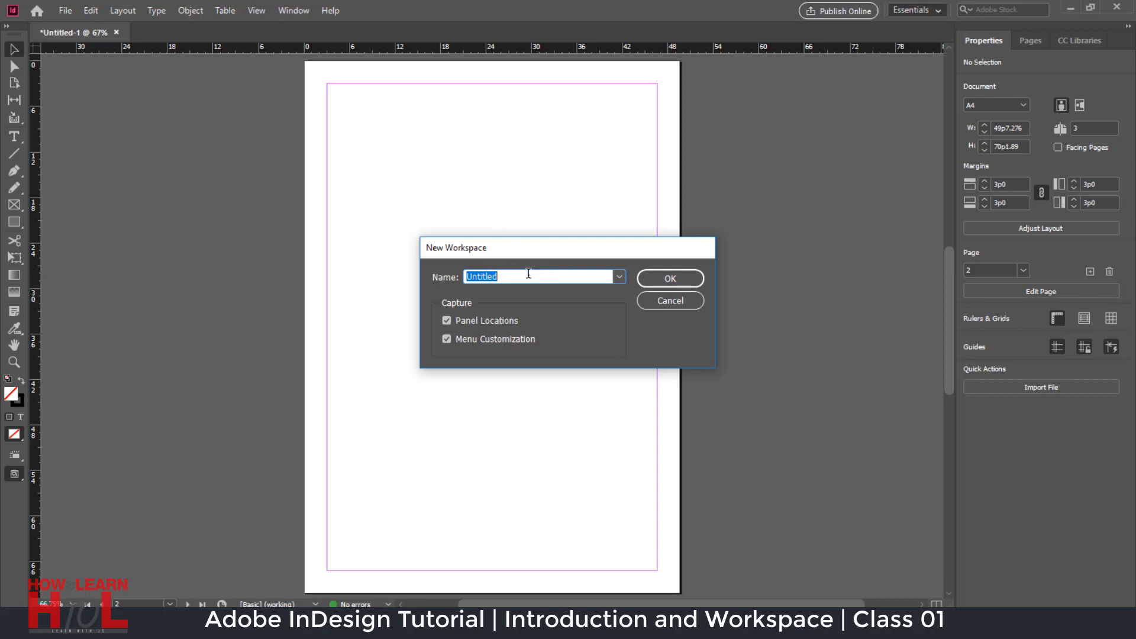
{"action": "type", "text": "Mudasar"}
{"action": "left_click", "coordinate": [677, 282]}
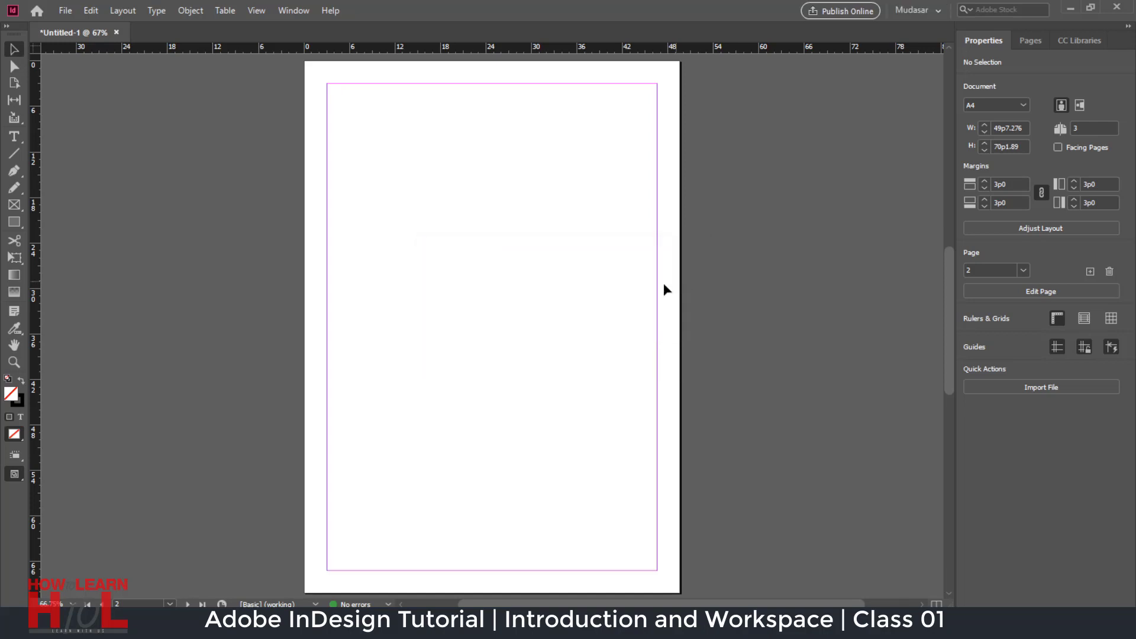
{"action": "left_click", "coordinate": [930, 10]}
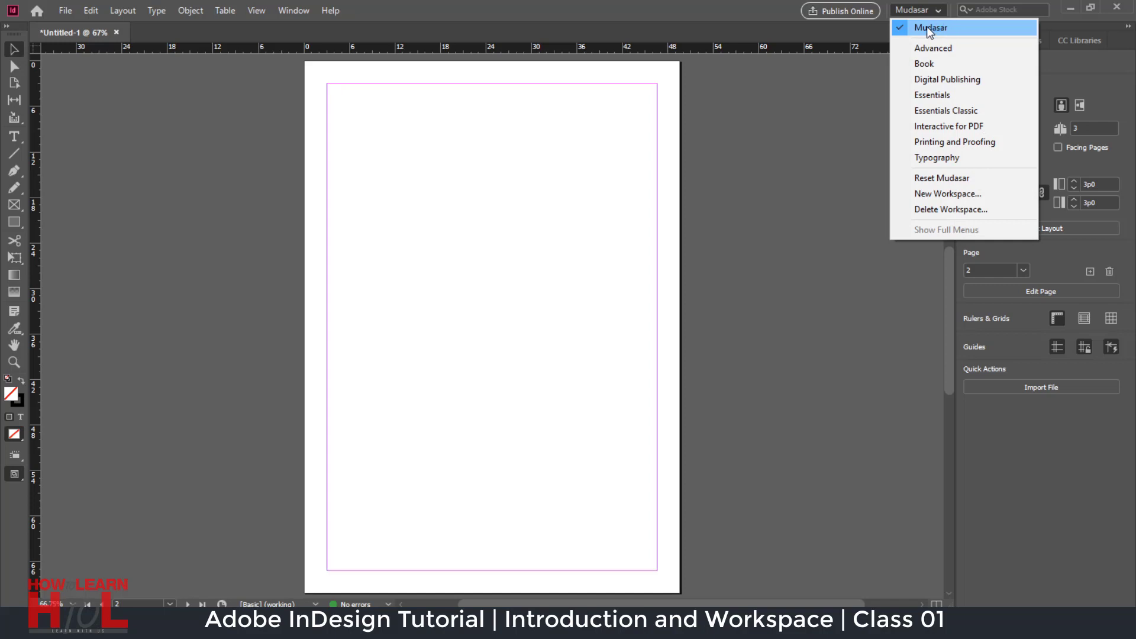
Delete the newly created custom workspace, making Essentials active again
{"action": "left_click", "coordinate": [955, 211]}
{"action": "left_click", "coordinate": [565, 300]}
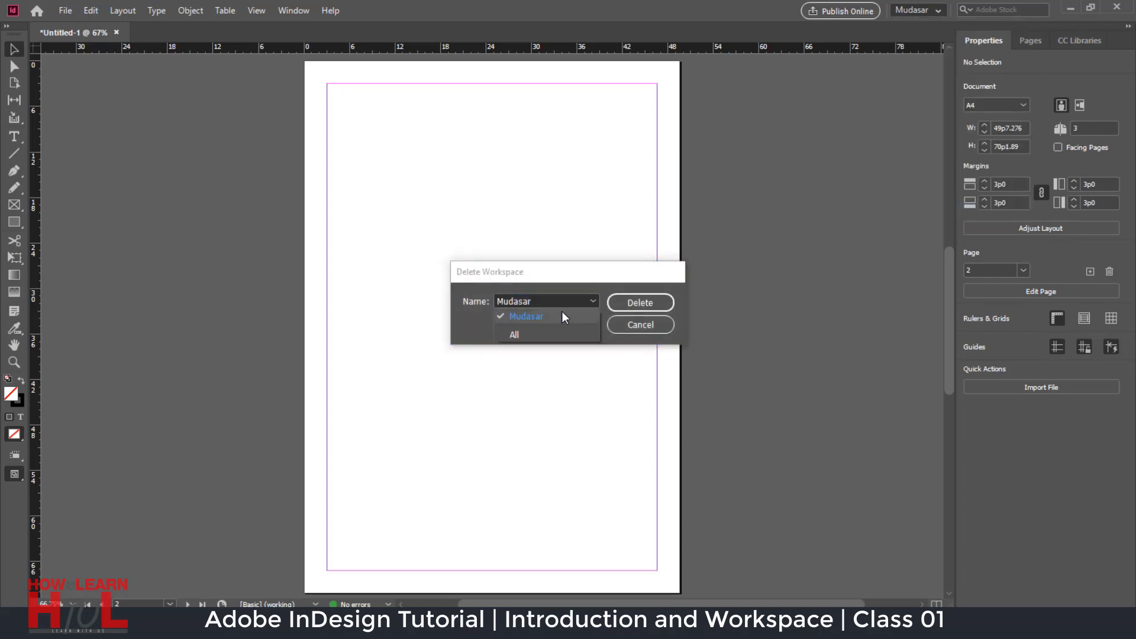
{"action": "left_click", "coordinate": [562, 312]}
{"action": "left_click", "coordinate": [638, 307]}
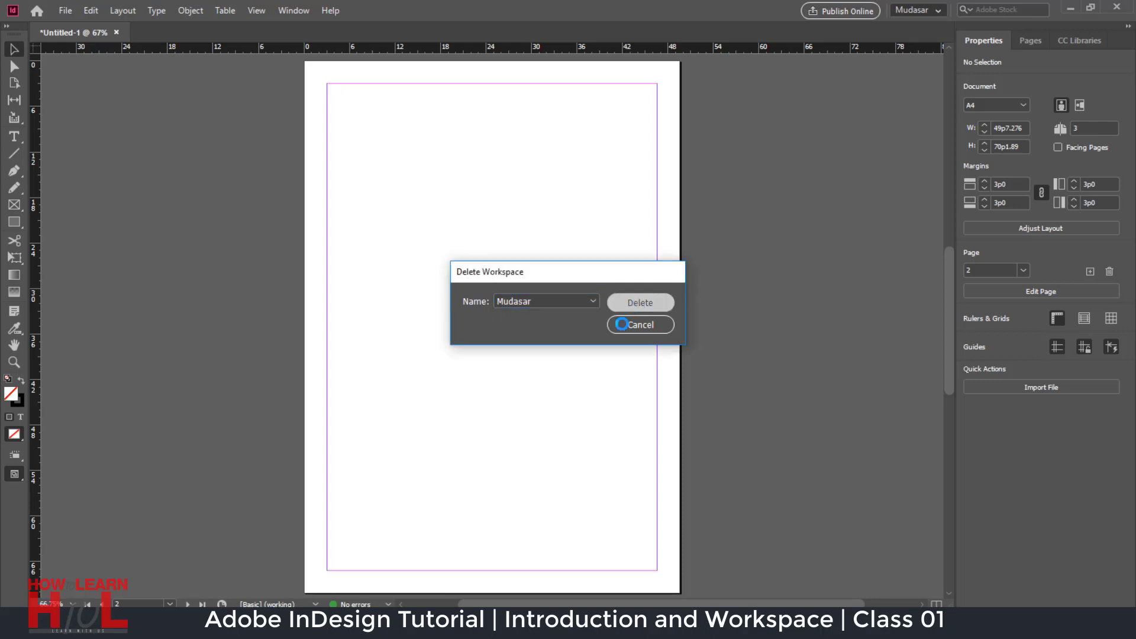
{"action": "left_click", "coordinate": [621, 326]}
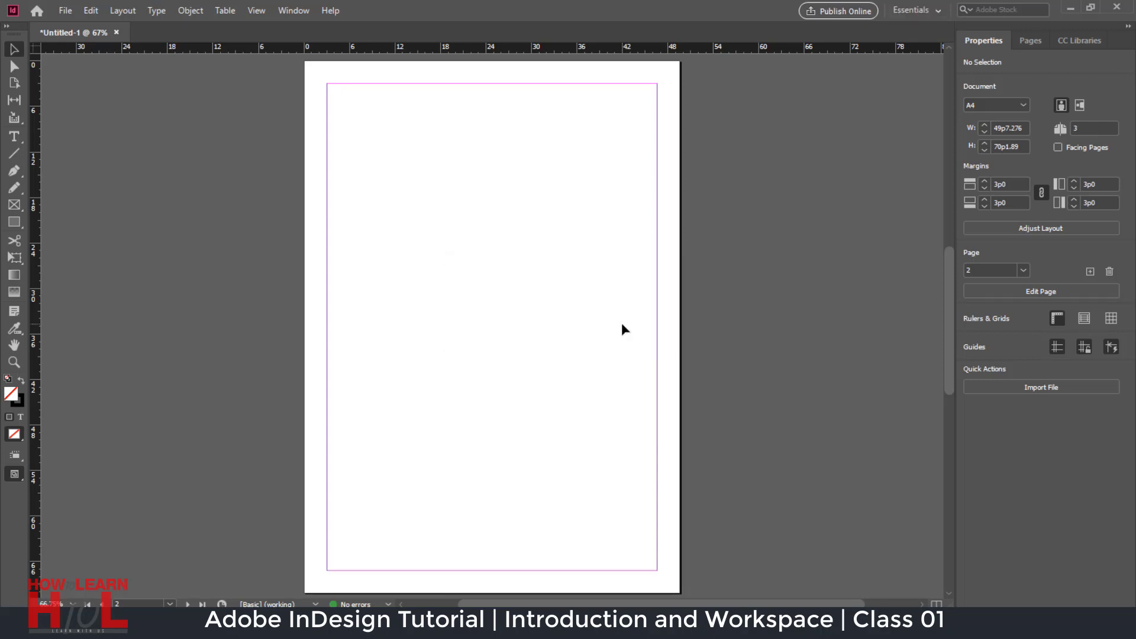
{"action": "left_click", "coordinate": [927, 12]}
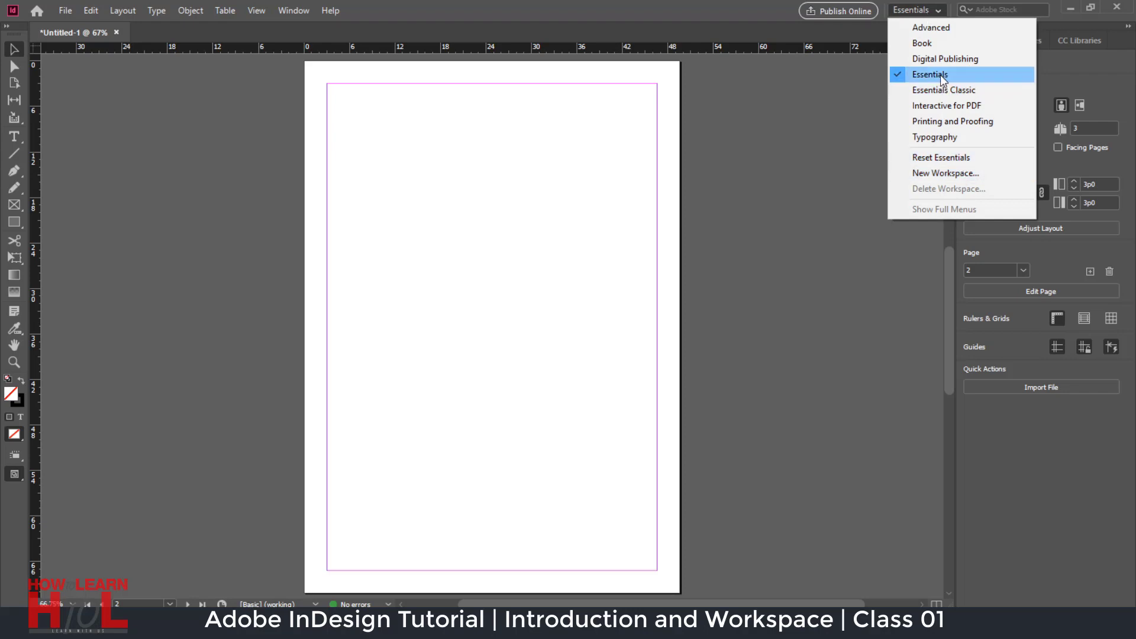
{"action": "left_click", "coordinate": [630, 15]}
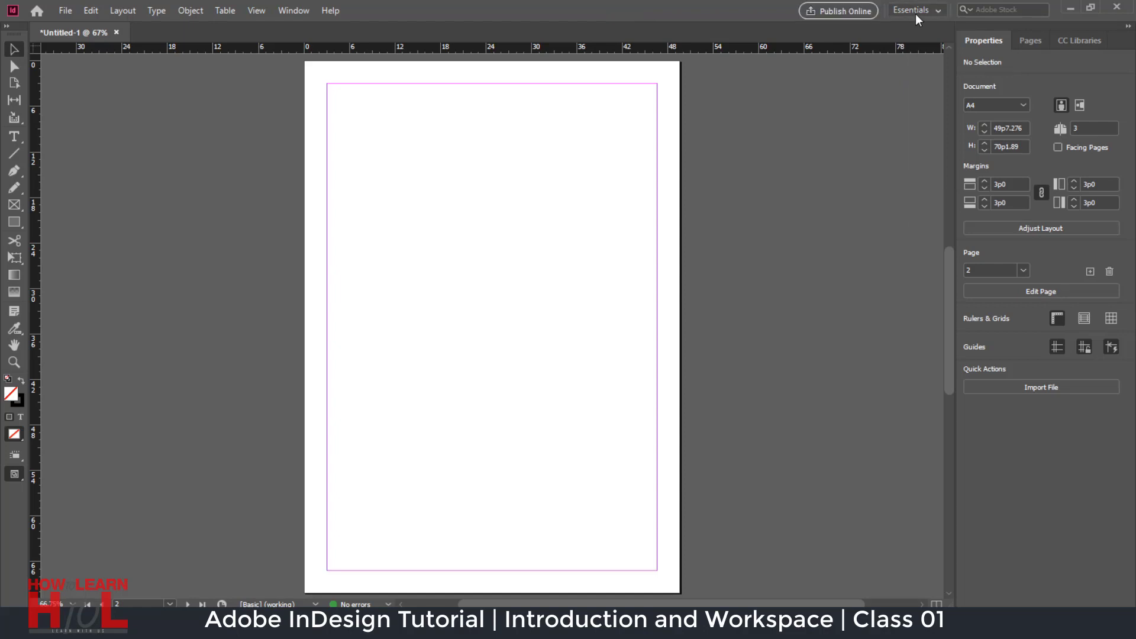
{"action": "left_click", "coordinate": [292, 11]}
Browse the File and View menus on the way to the Preferences categories
{"action": "left_click", "coordinate": [65, 11]}
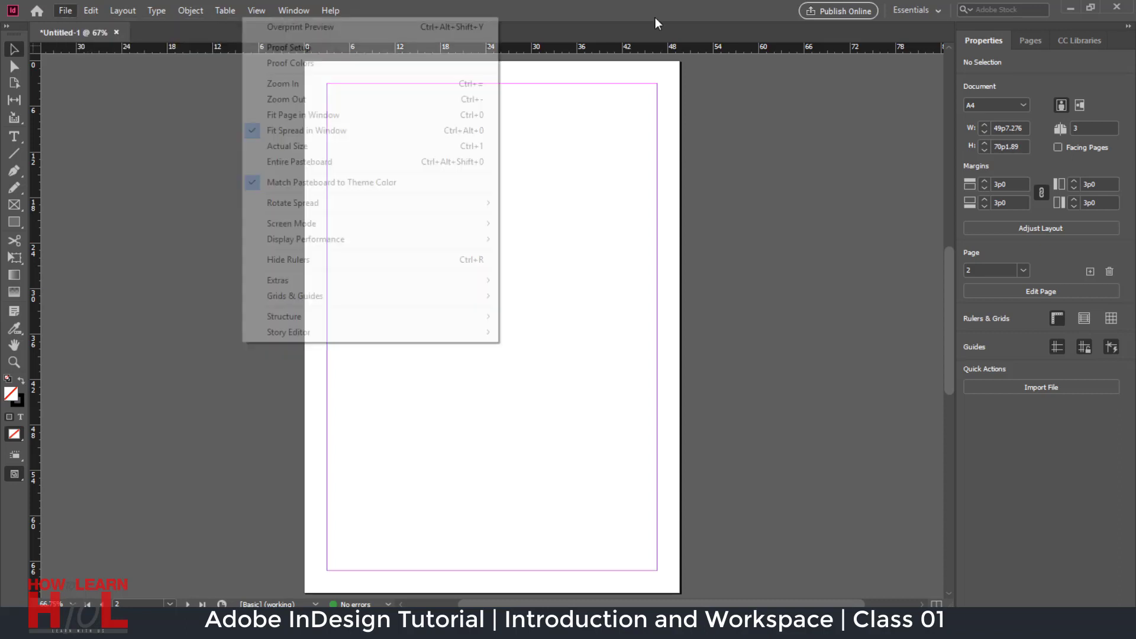
{"action": "left_click", "coordinate": [798, 129]}
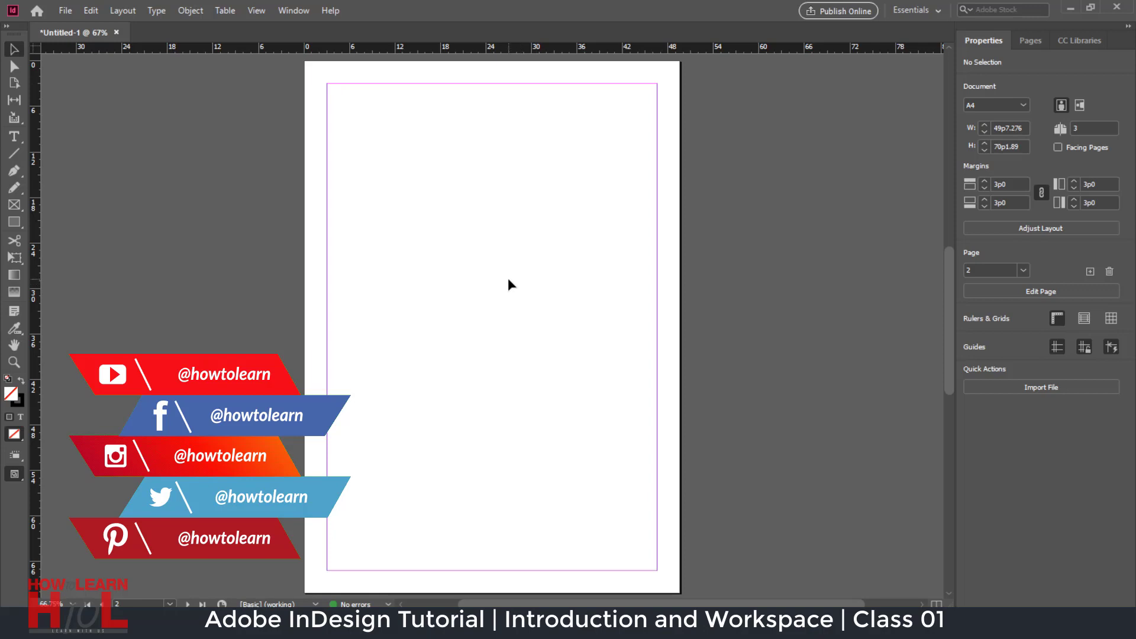
{"action": "left_click", "coordinate": [67, 10]}
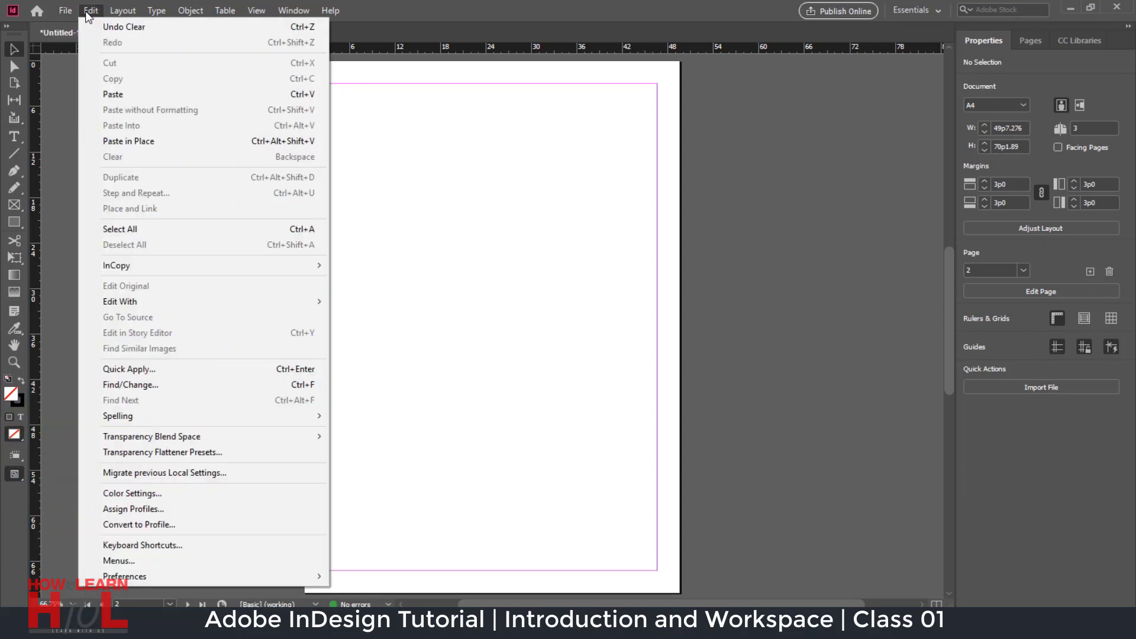
{"action": "mouse_move", "coordinate": [91, 10]}
{"action": "mouse_move", "coordinate": [124, 576]}
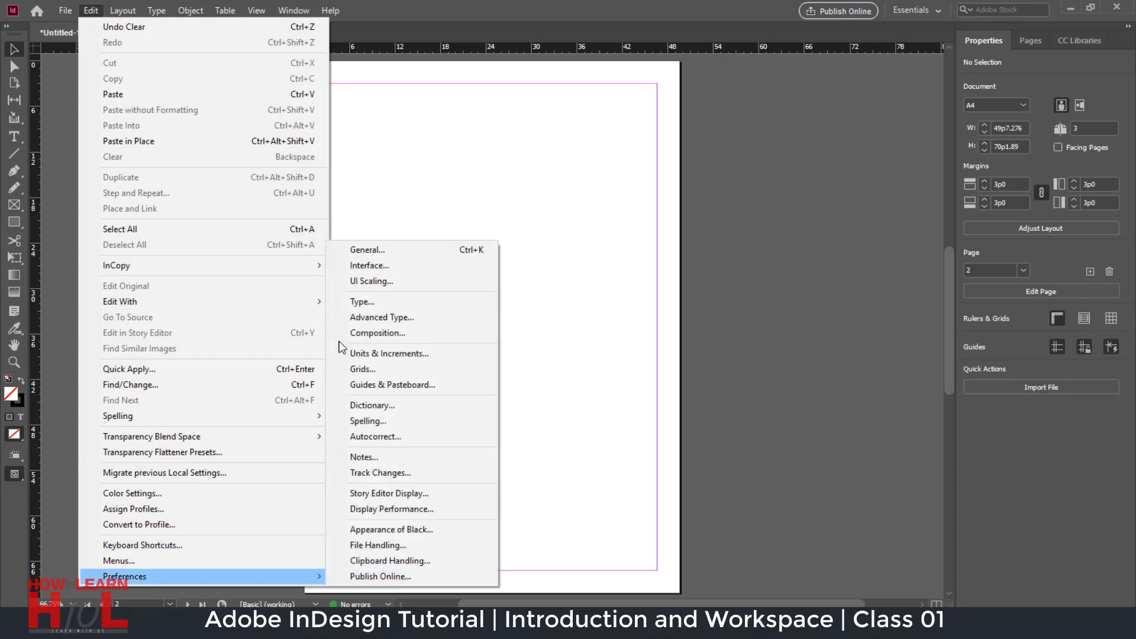
In Interface preferences, try the colour themes and settle on the darkest one
{"action": "left_click", "coordinate": [375, 253]}
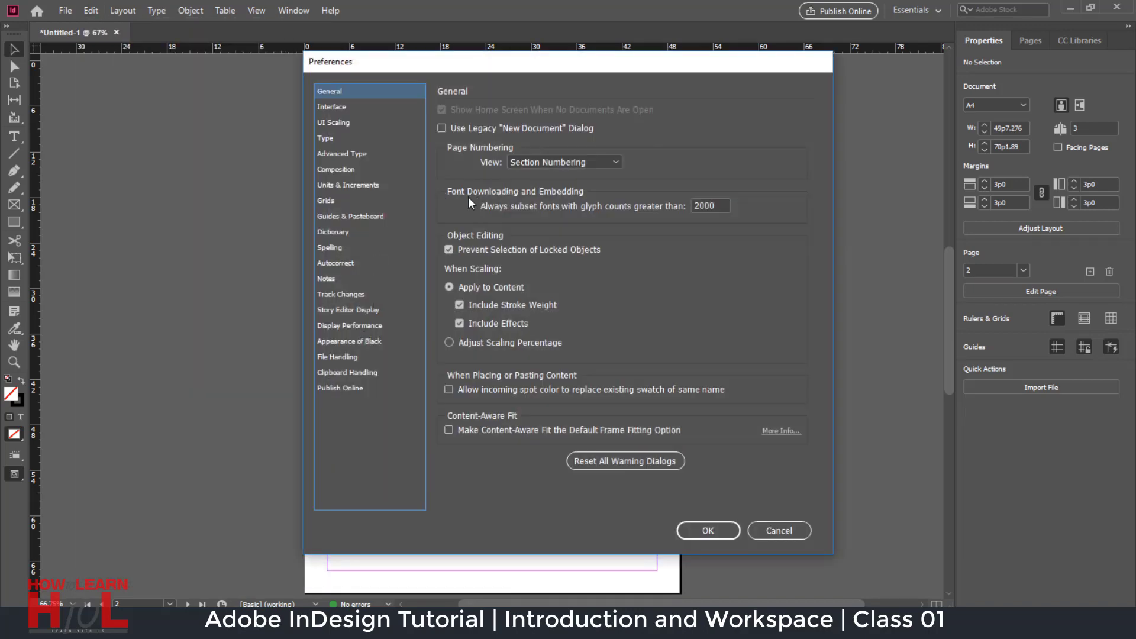
{"action": "left_click", "coordinate": [335, 106]}
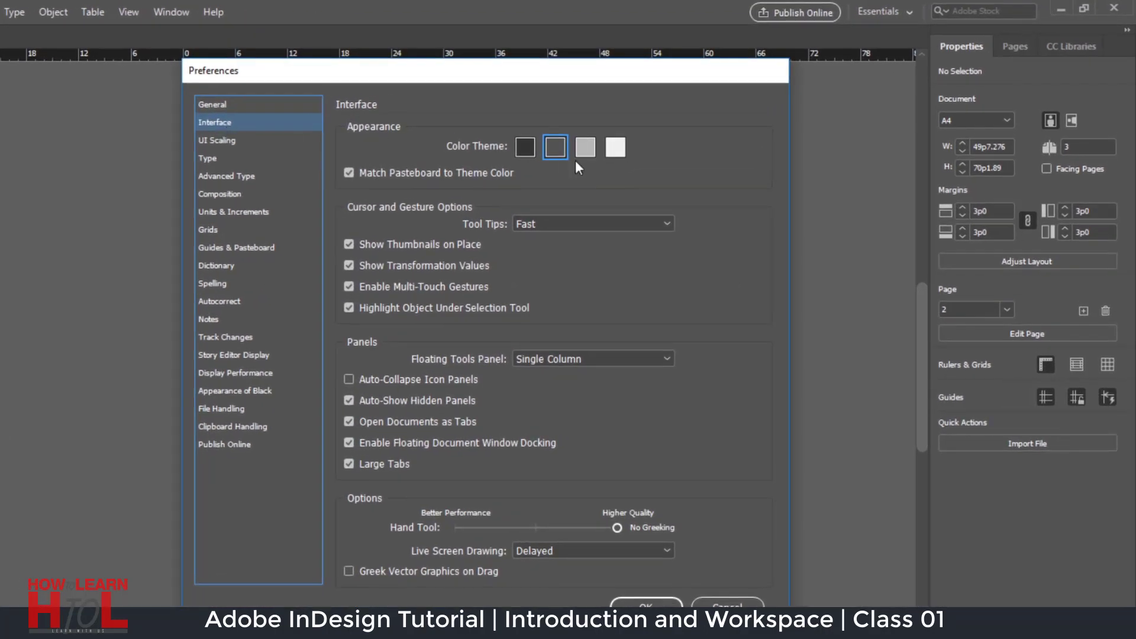
{"action": "left_click", "coordinate": [585, 148]}
{"action": "left_click", "coordinate": [616, 152]}
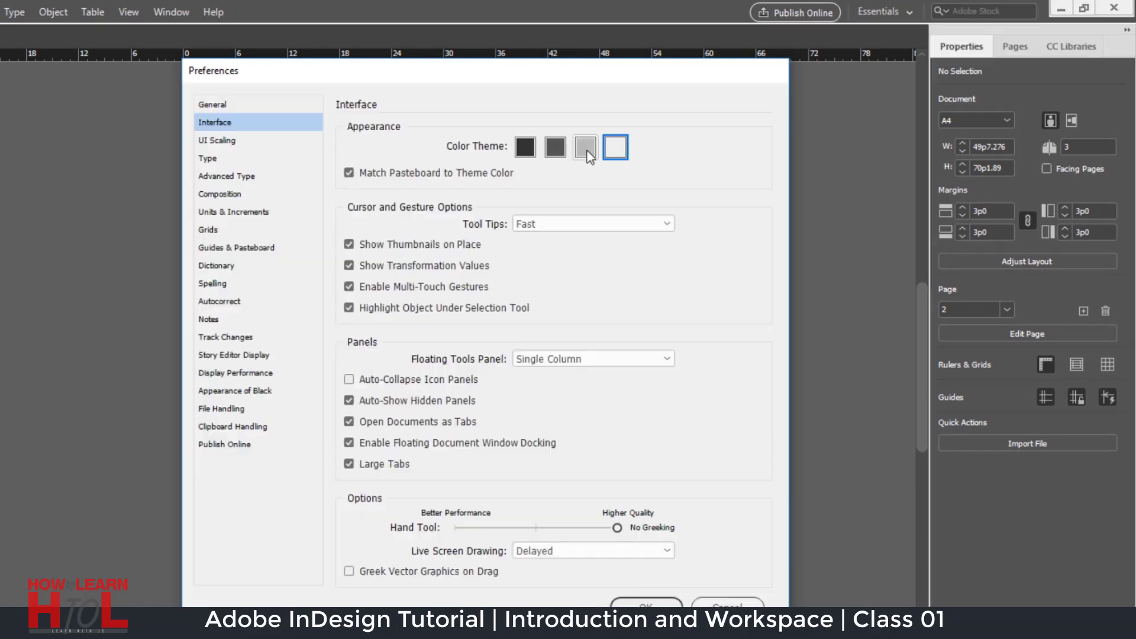
{"action": "left_click", "coordinate": [524, 147]}
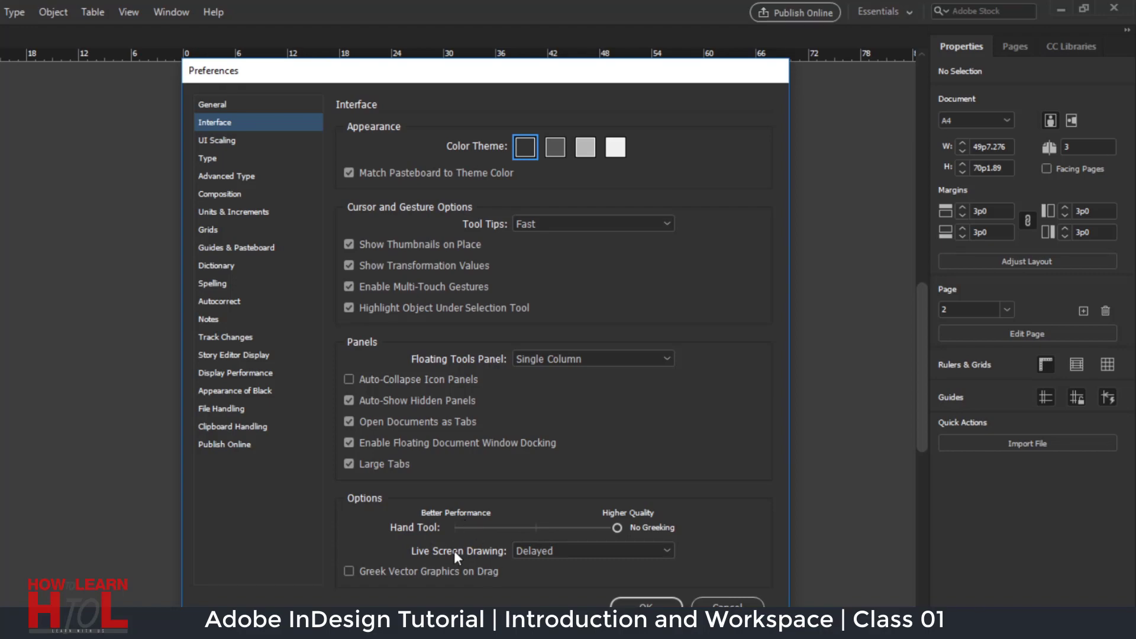
Check Live Screen Drawing options and leave it set to Delayed
{"action": "left_click", "coordinate": [572, 552]}
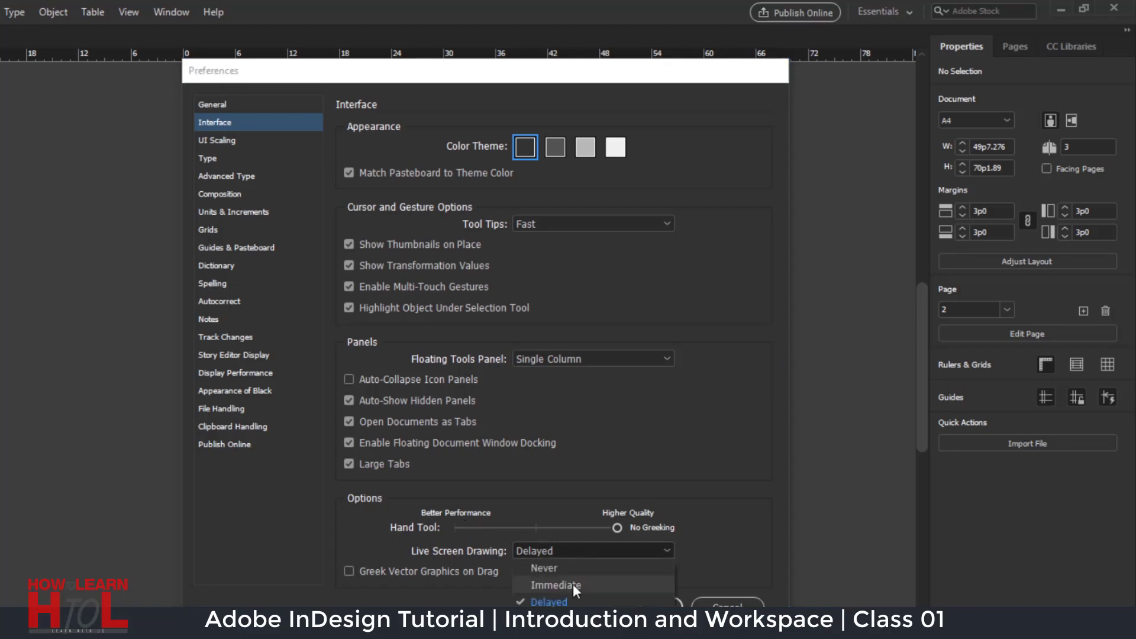
{"action": "left_click", "coordinate": [732, 555]}
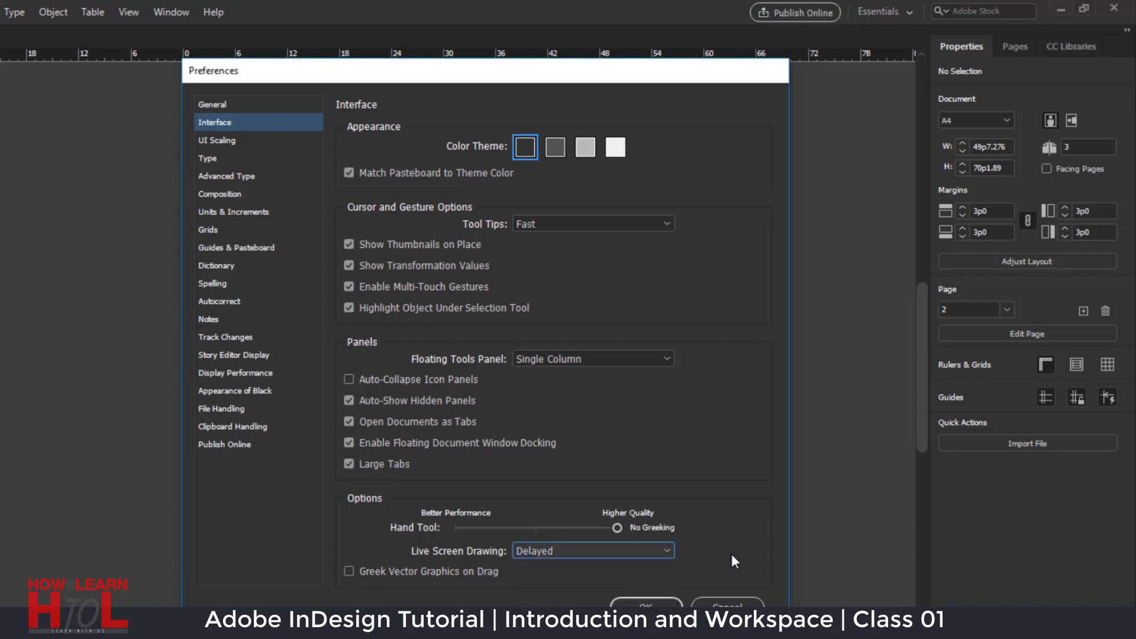
{"action": "left_click", "coordinate": [563, 549]}
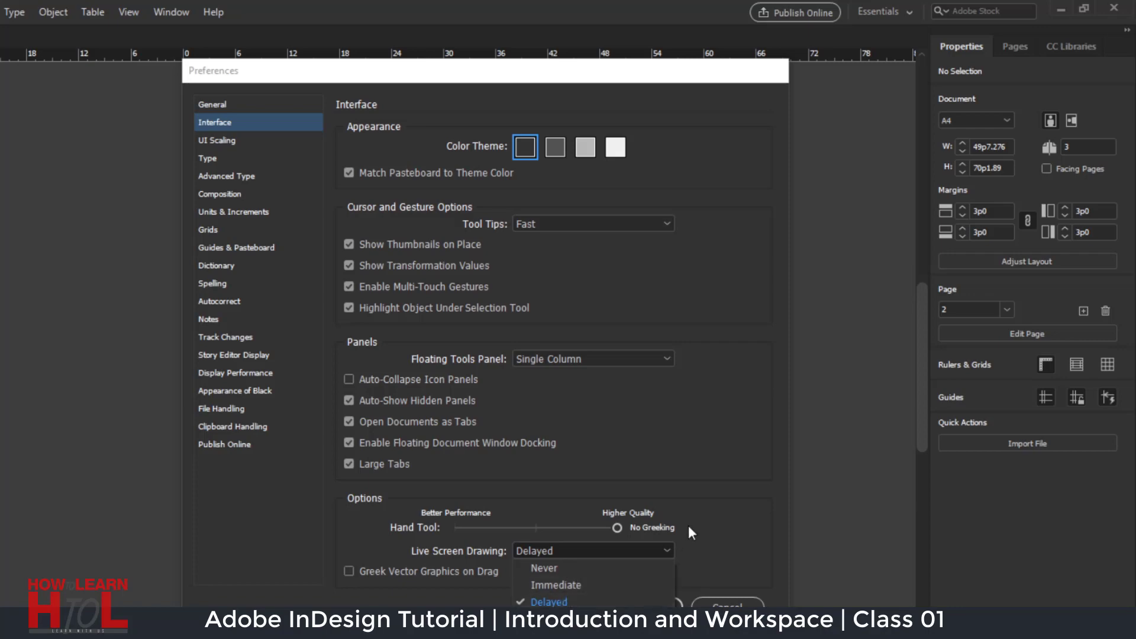
{"action": "left_click", "coordinate": [728, 519]}
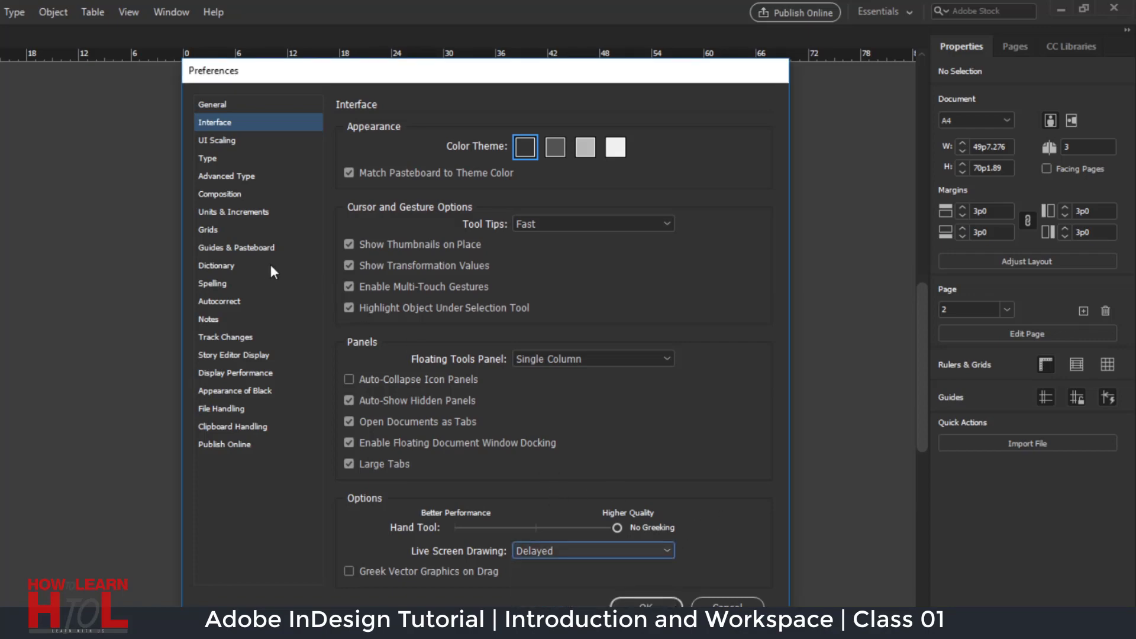
Review File Handling, Units & Increments, Type and Spelling preferences, then apply with OK
{"action": "left_click", "coordinate": [226, 408]}
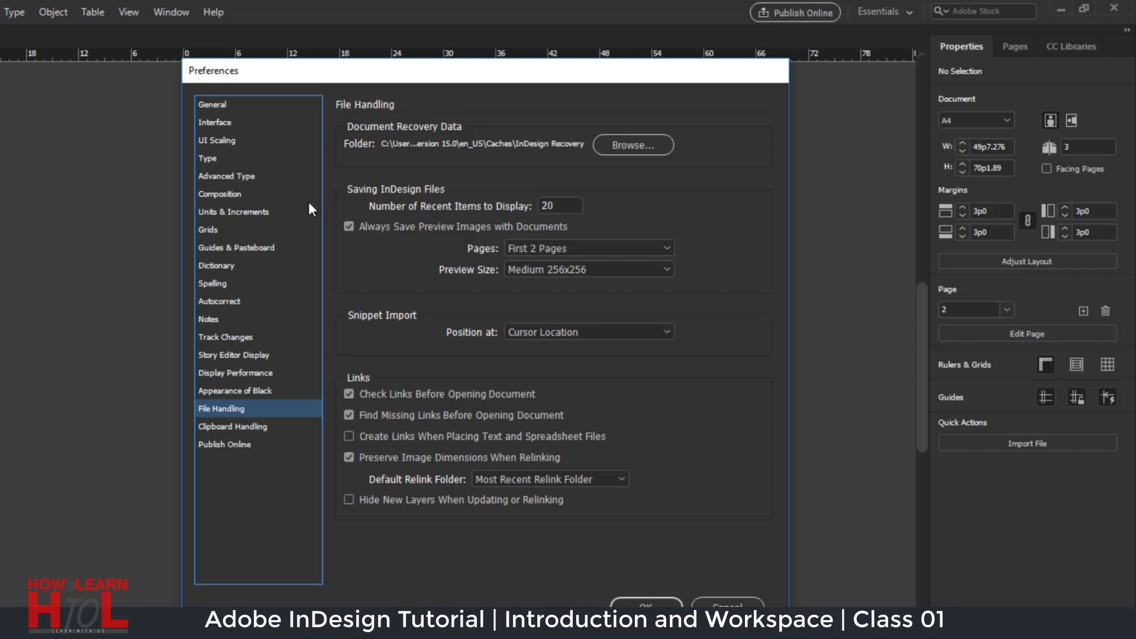
{"action": "left_click", "coordinate": [231, 212]}
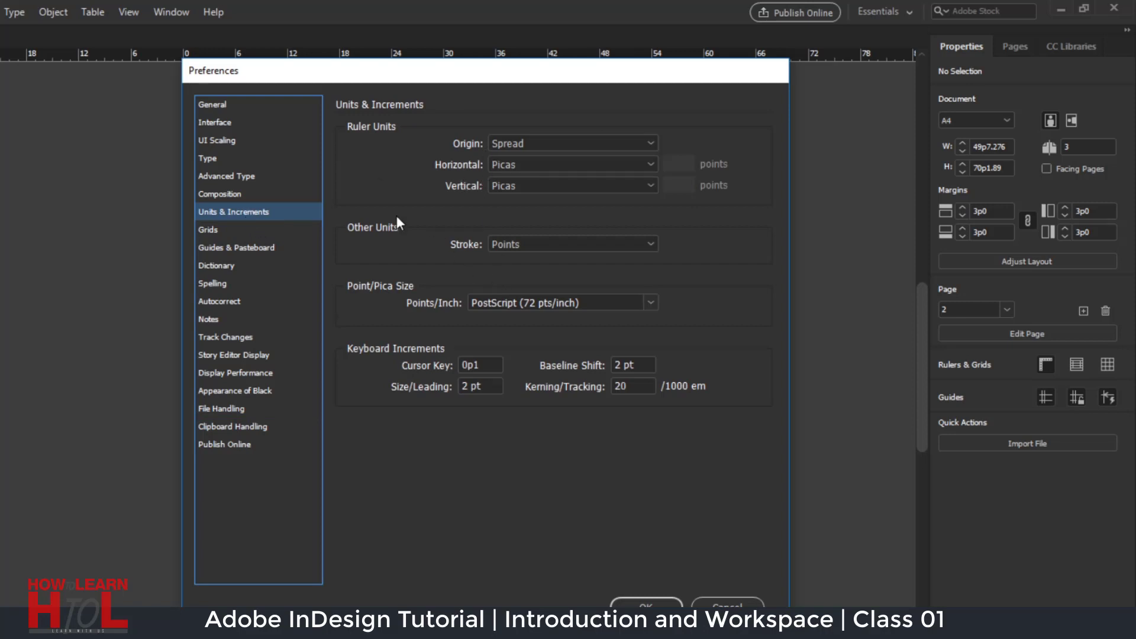
{"action": "left_click", "coordinate": [211, 160]}
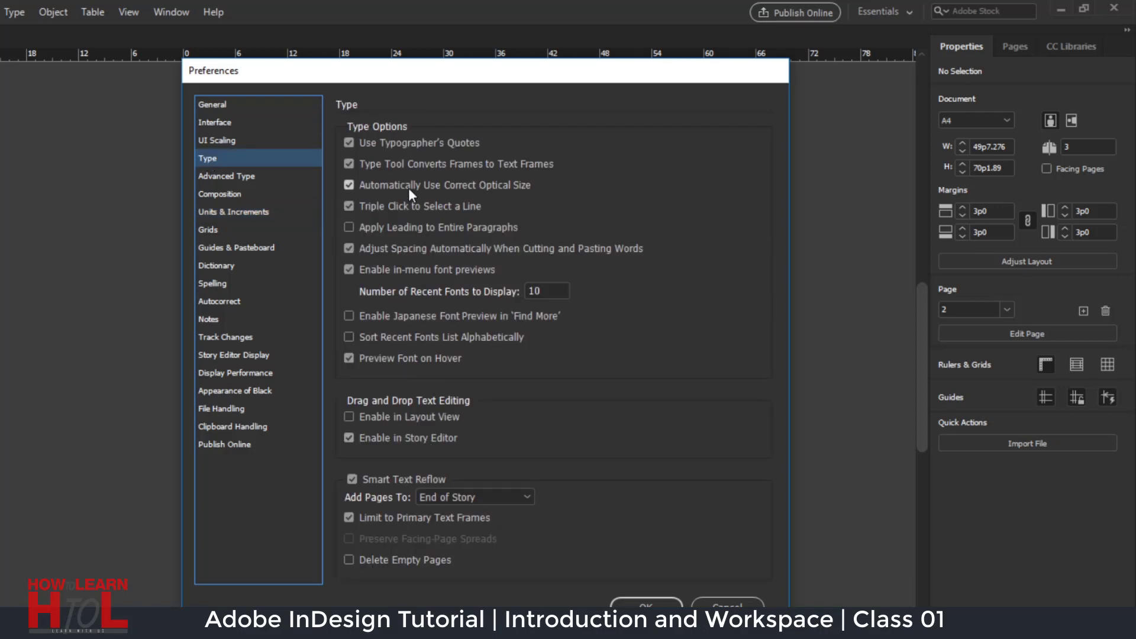
{"action": "left_click", "coordinate": [212, 284]}
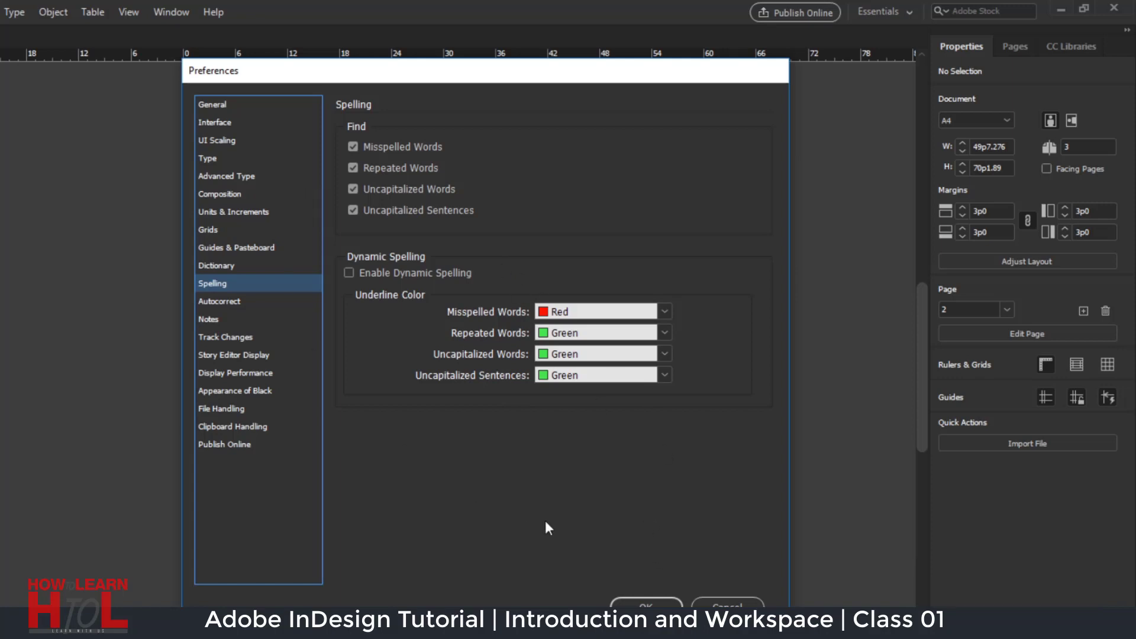
{"action": "left_click", "coordinate": [659, 597]}
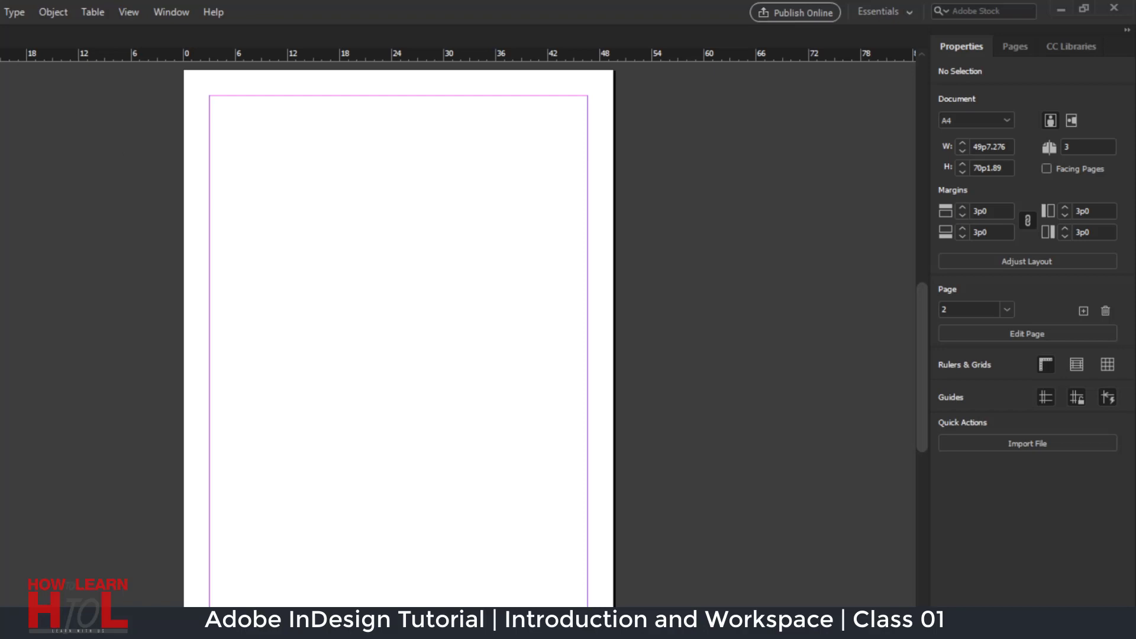
Glance at the Edit menu, close it, and bring up the File menu
{"action": "left_click", "coordinate": [90, 13]}
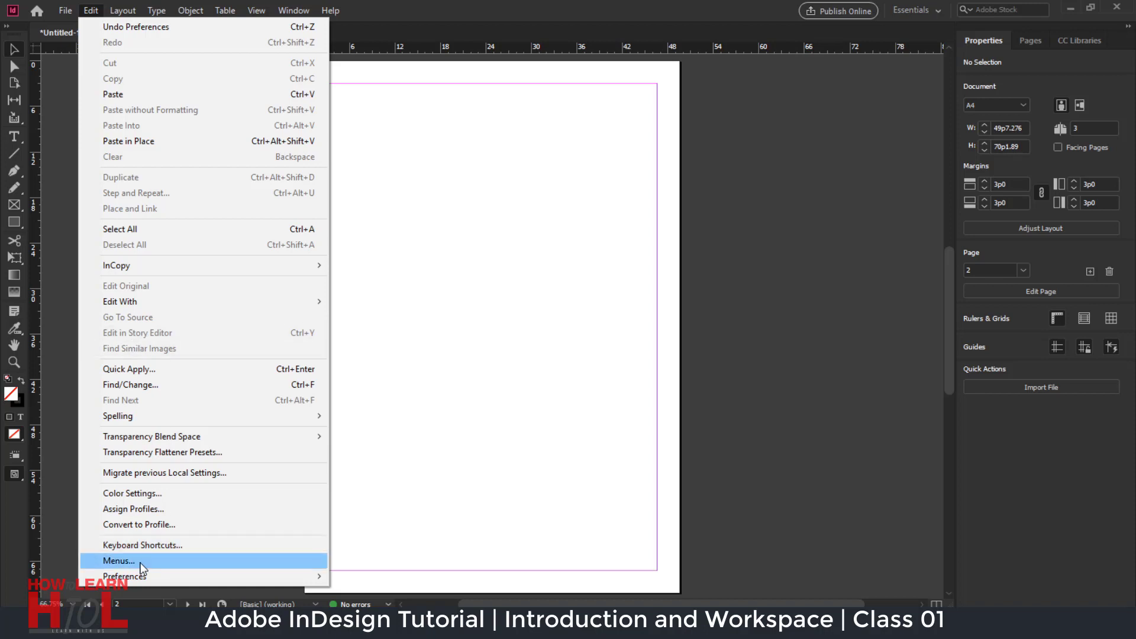
{"action": "left_click", "coordinate": [463, 342]}
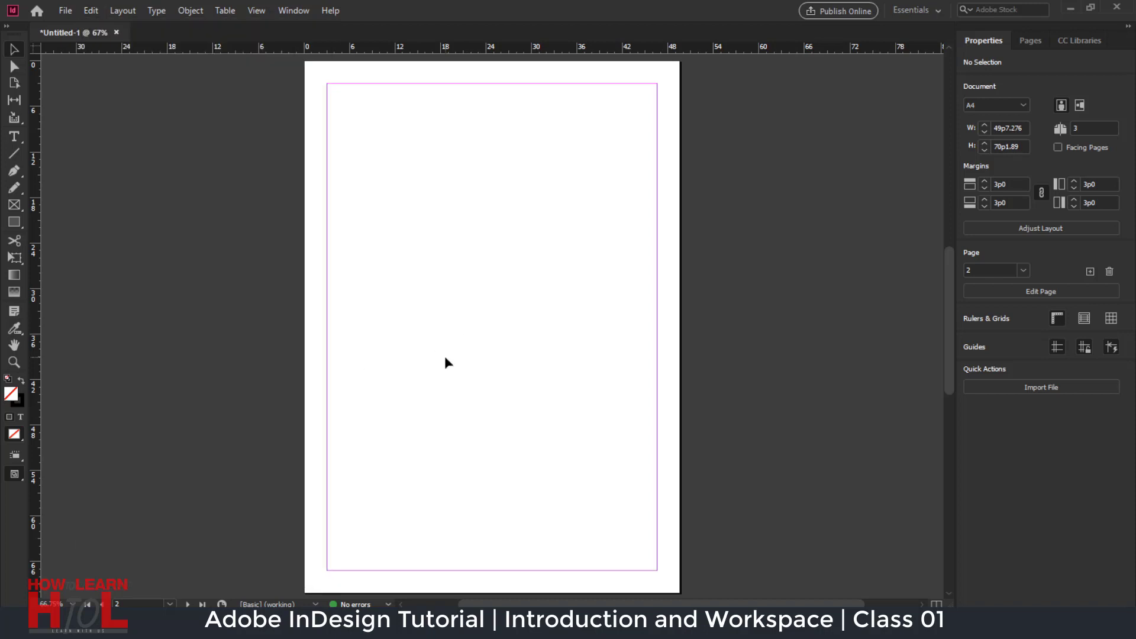
{"action": "left_click", "coordinate": [64, 11]}
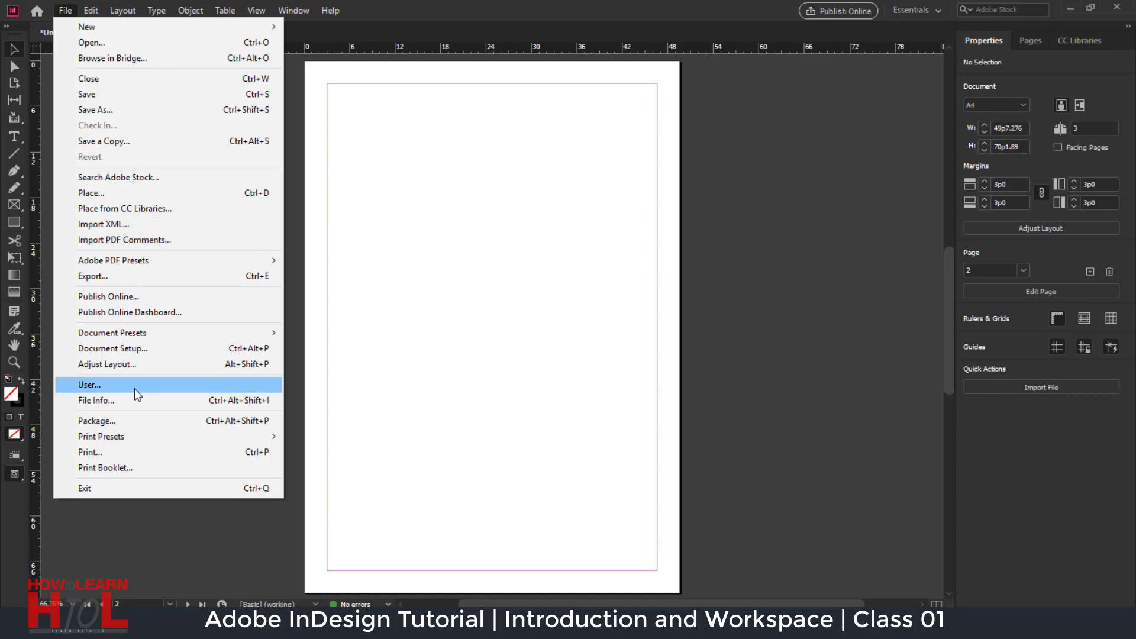
Save a workspace named Untitled with Panel Locations and Menu Customization included
{"action": "left_click", "coordinate": [647, 222]}
{"action": "left_click", "coordinate": [916, 9]}
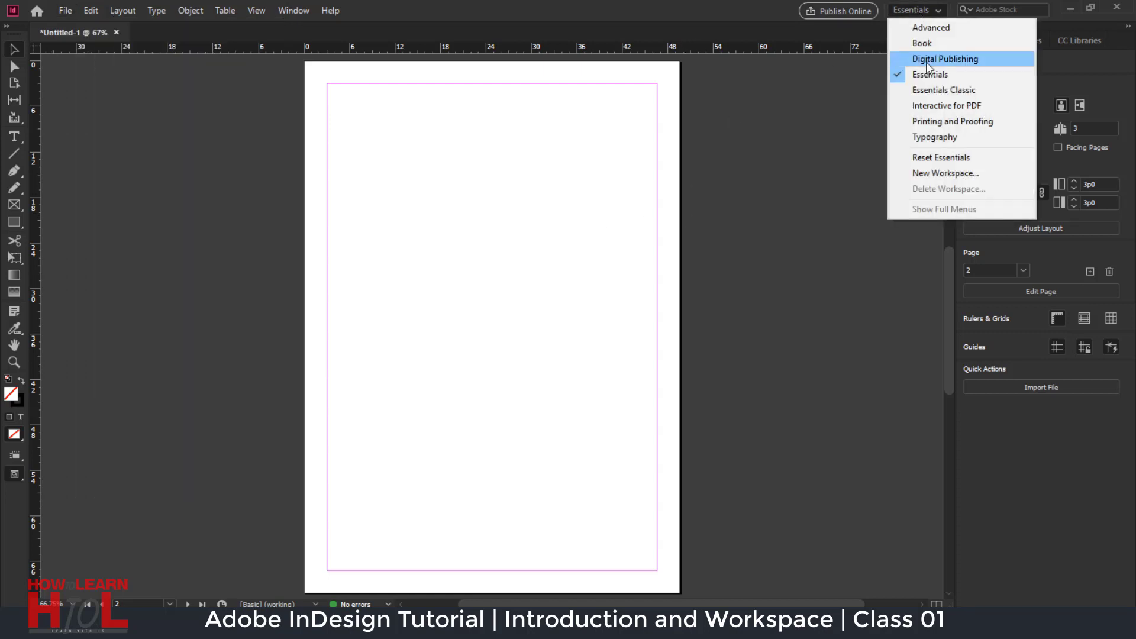
{"action": "left_click", "coordinate": [949, 179]}
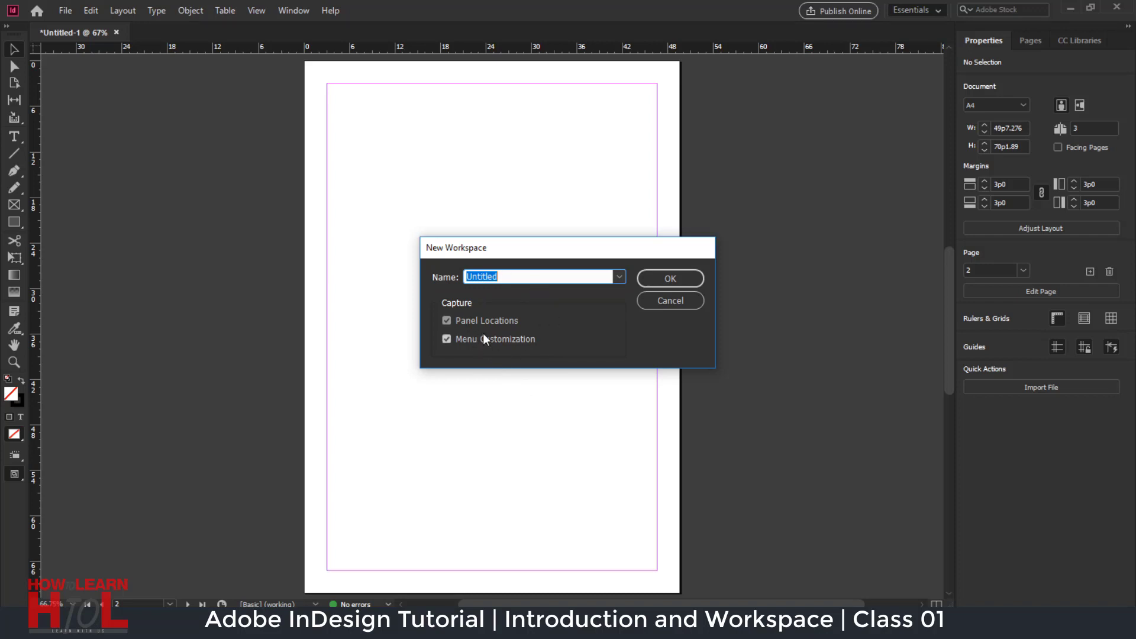
{"action": "left_click", "coordinate": [672, 280]}
{"action": "left_click", "coordinate": [91, 17]}
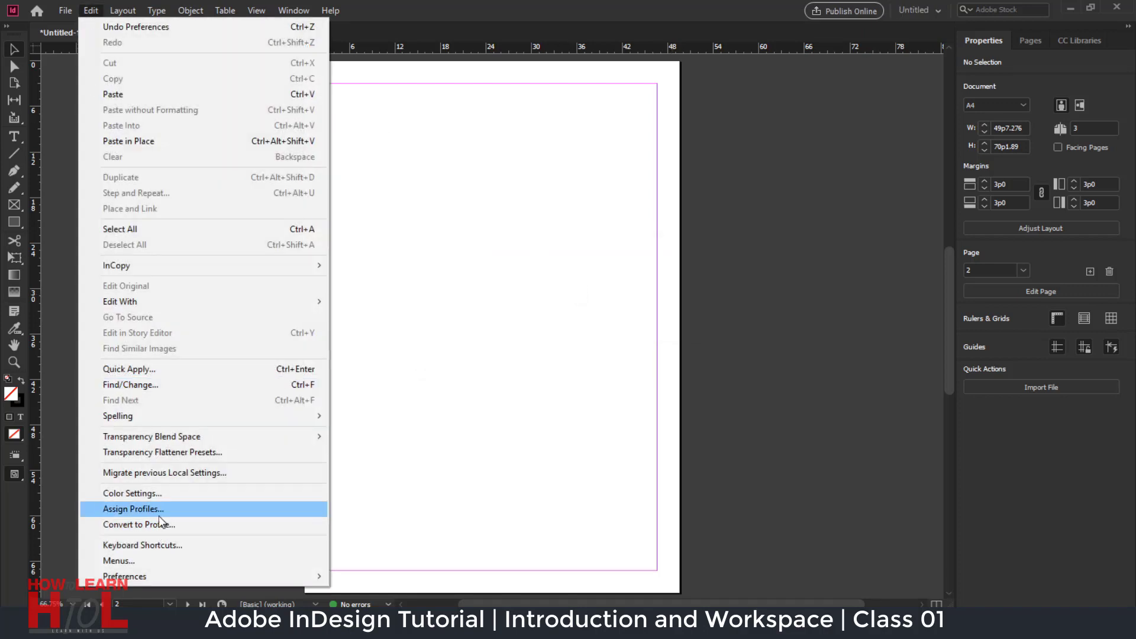
{"action": "left_click", "coordinate": [158, 559]}
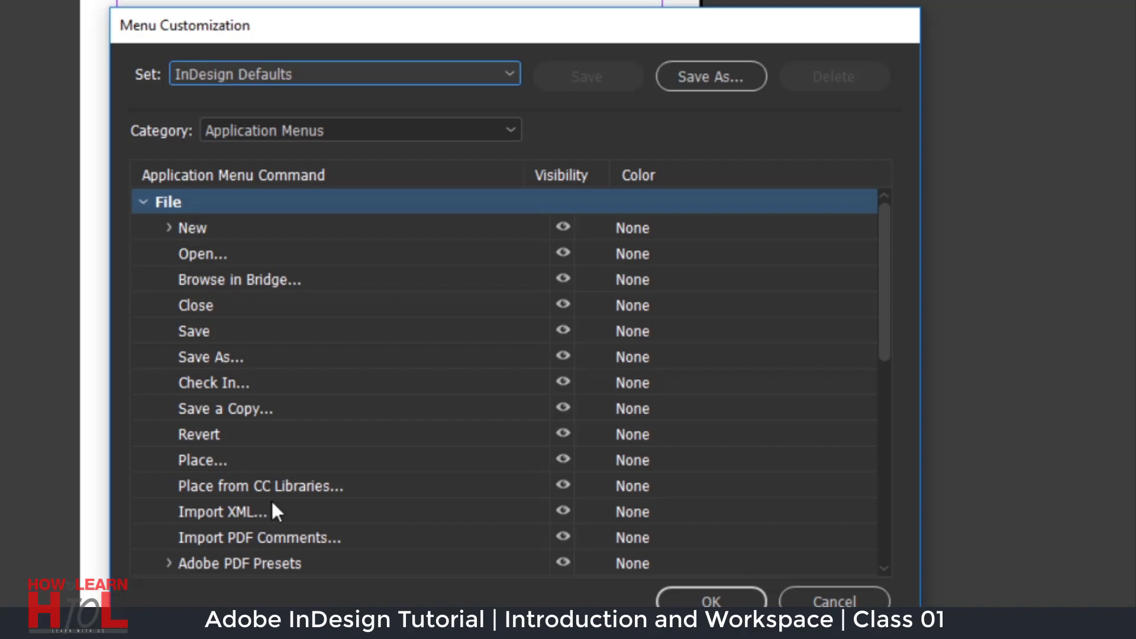
{"action": "left_click", "coordinate": [561, 228]}
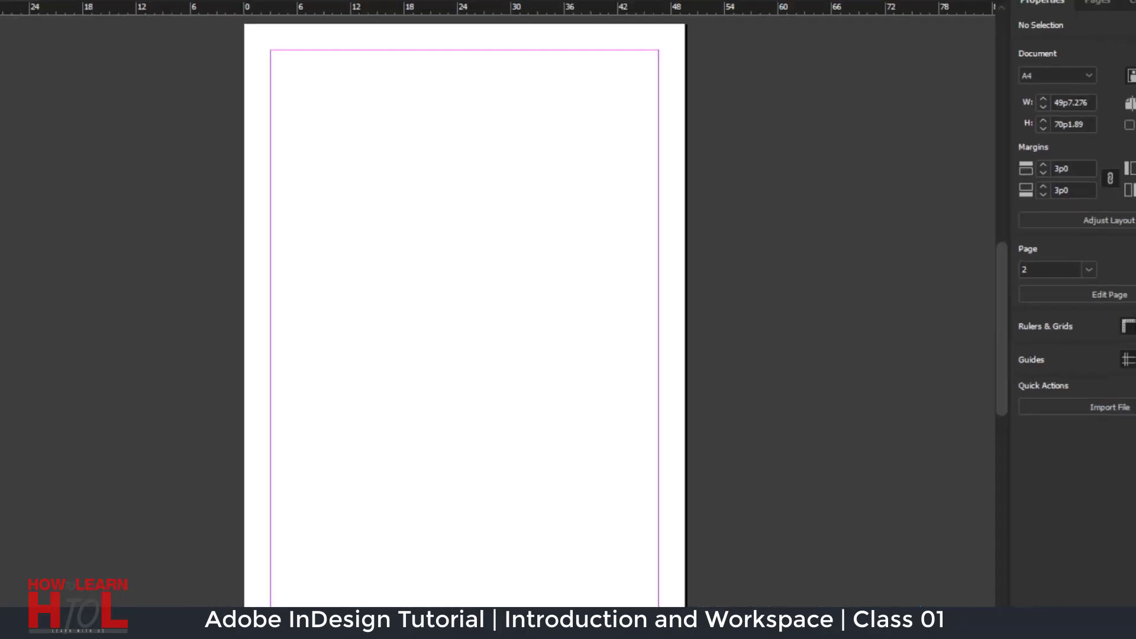
{"action": "left_click", "coordinate": [66, 13]}
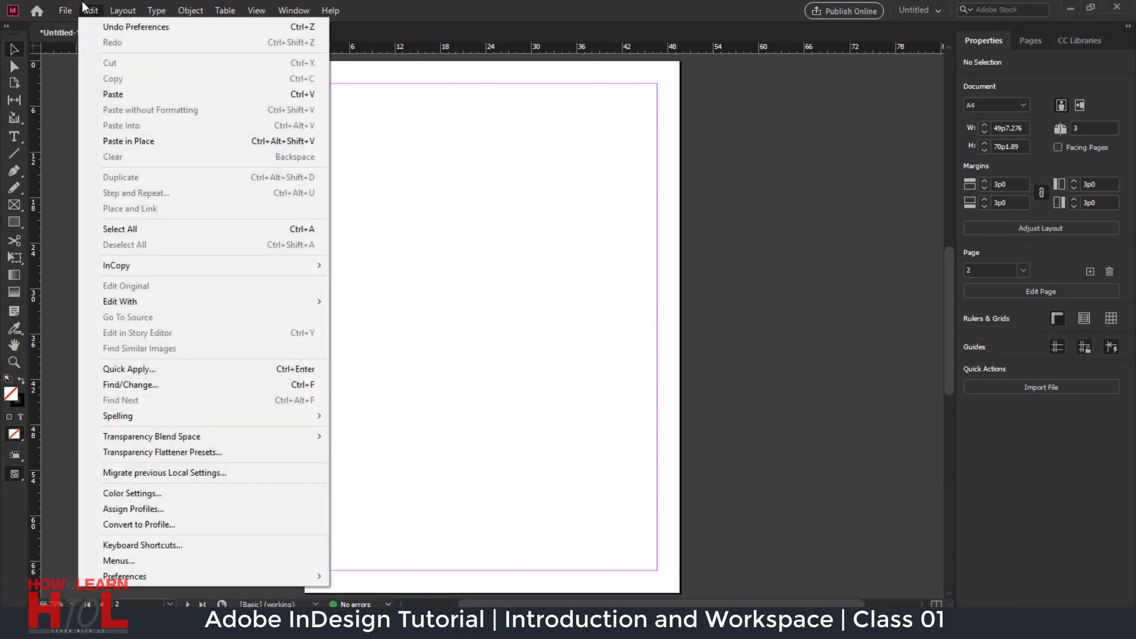
{"action": "left_click", "coordinate": [146, 559]}
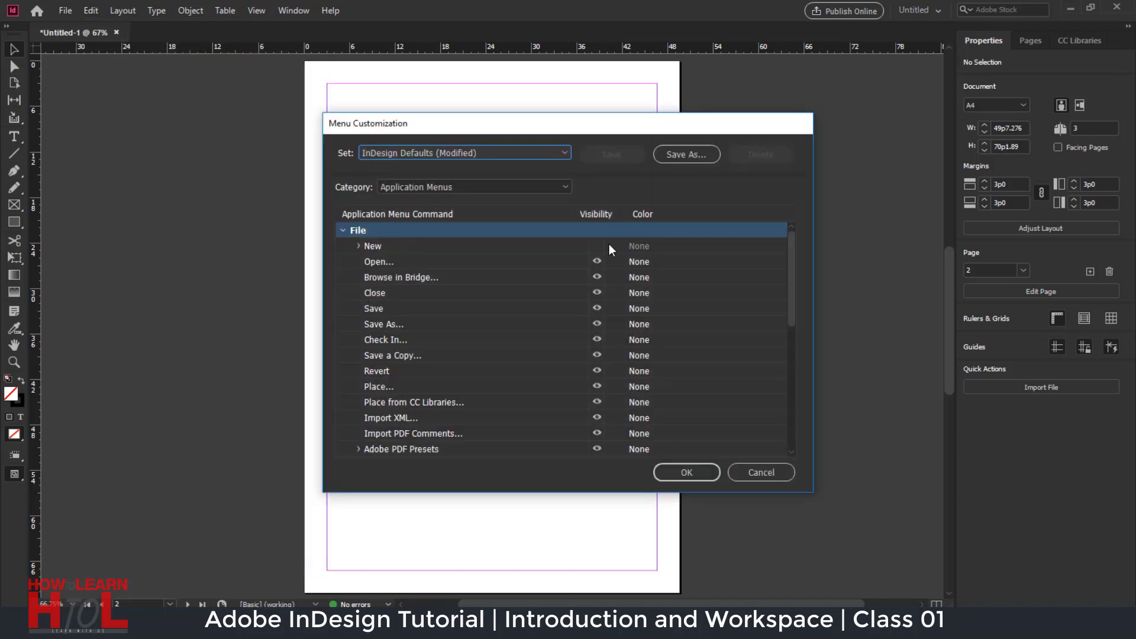
{"action": "left_click", "coordinate": [597, 245]}
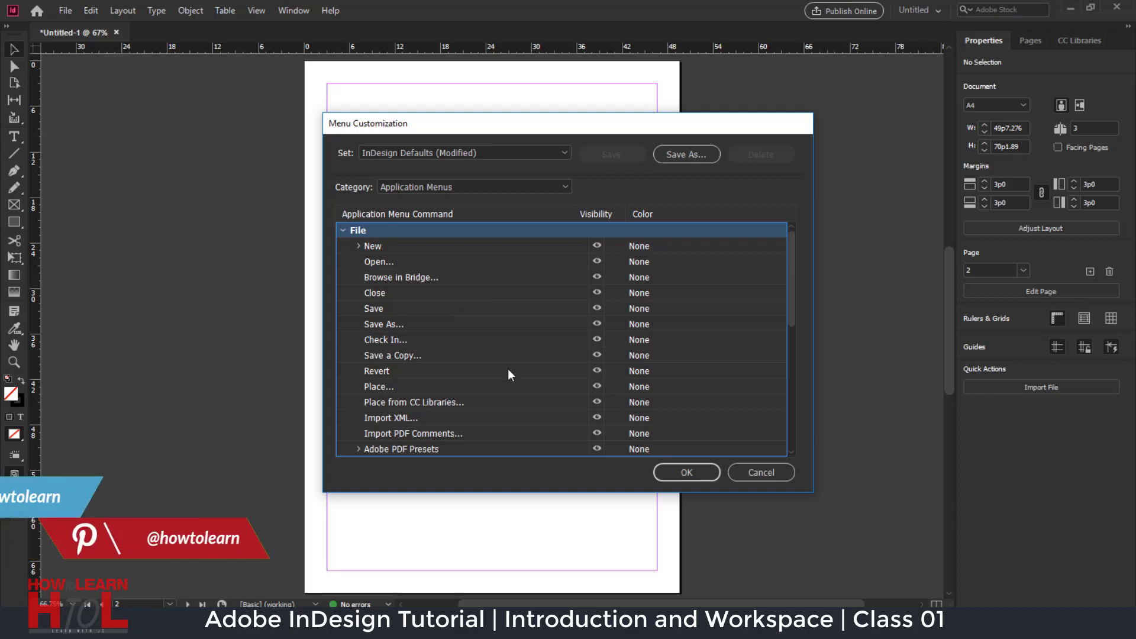
{"action": "left_click", "coordinate": [485, 153]}
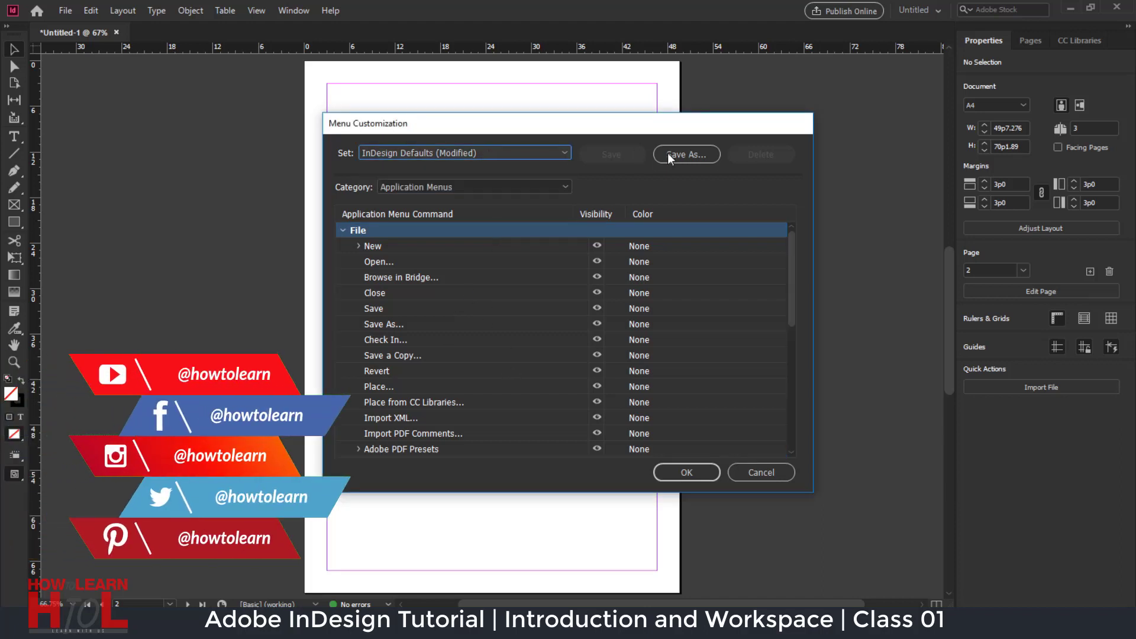
{"action": "left_click", "coordinate": [506, 152]}
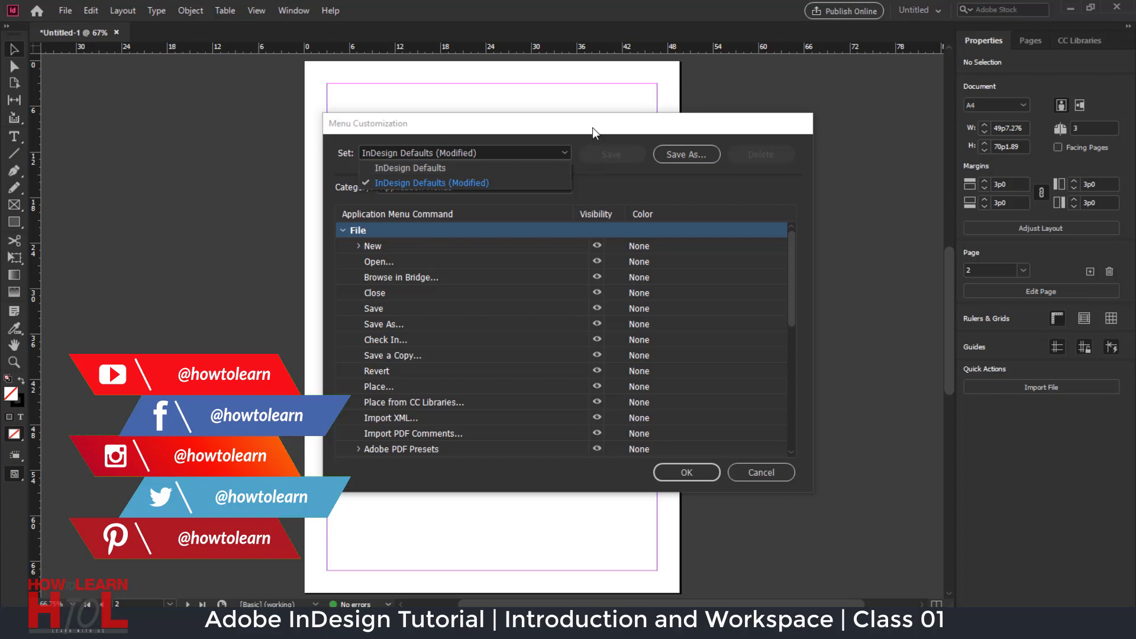
{"action": "left_click", "coordinate": [443, 162]}
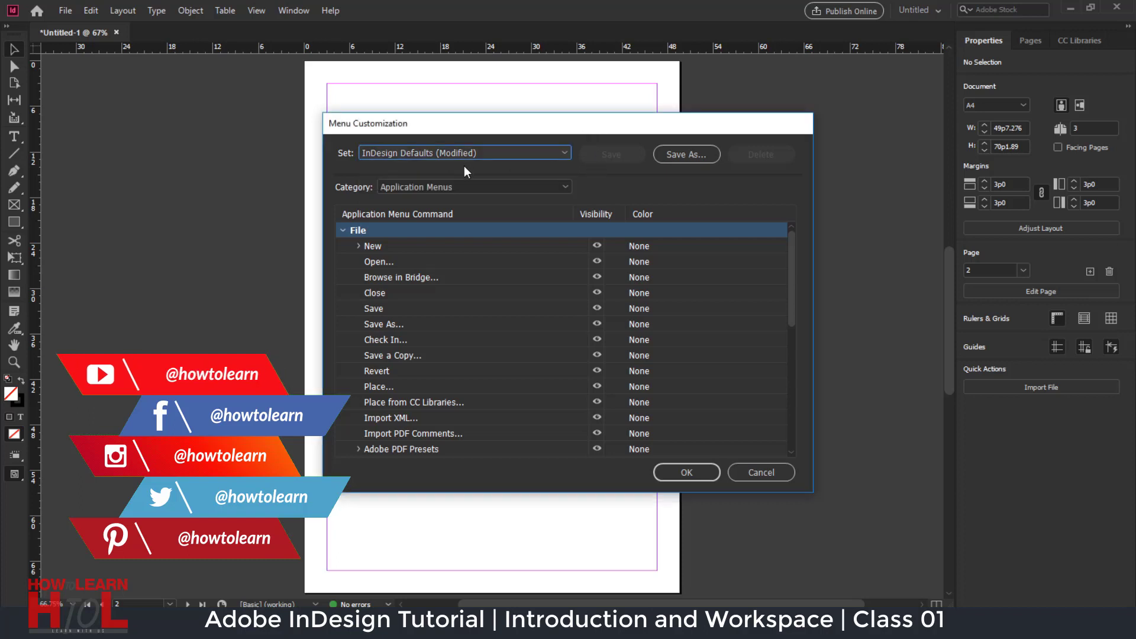
{"action": "left_click", "coordinate": [471, 186]}
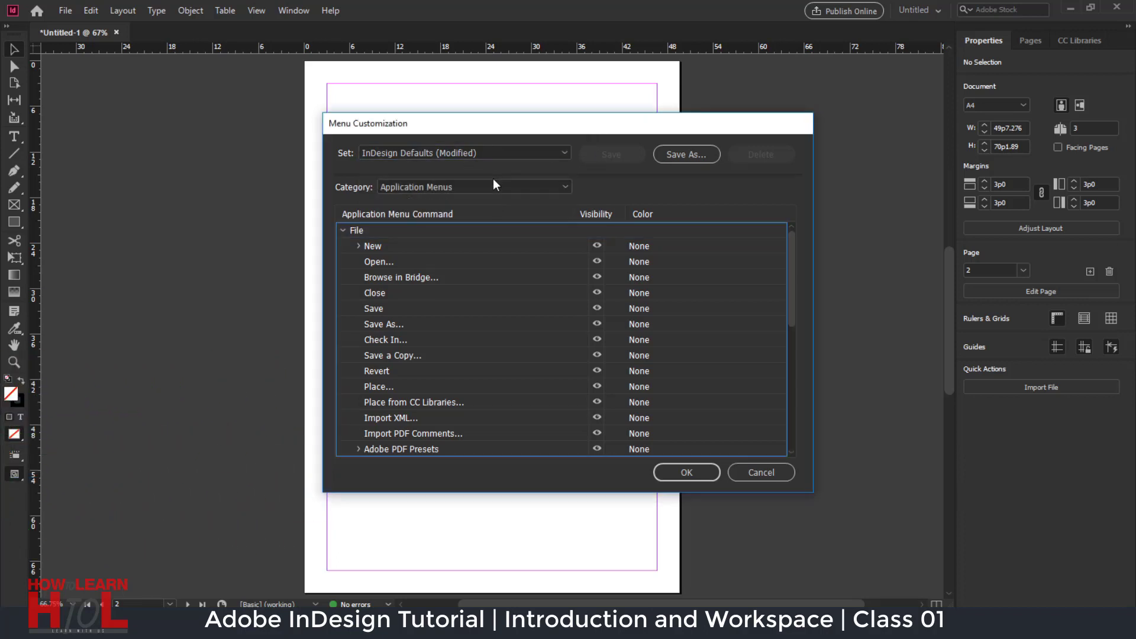
{"action": "left_click", "coordinate": [494, 179]}
{"action": "left_click", "coordinate": [497, 184]}
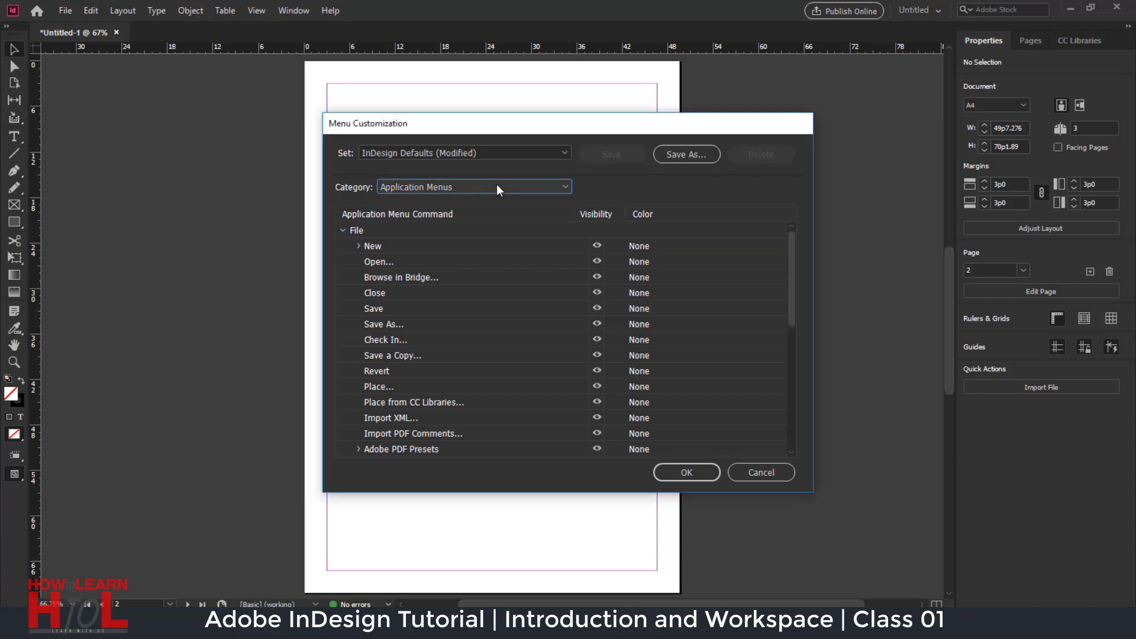
{"action": "left_click", "coordinate": [686, 473]}
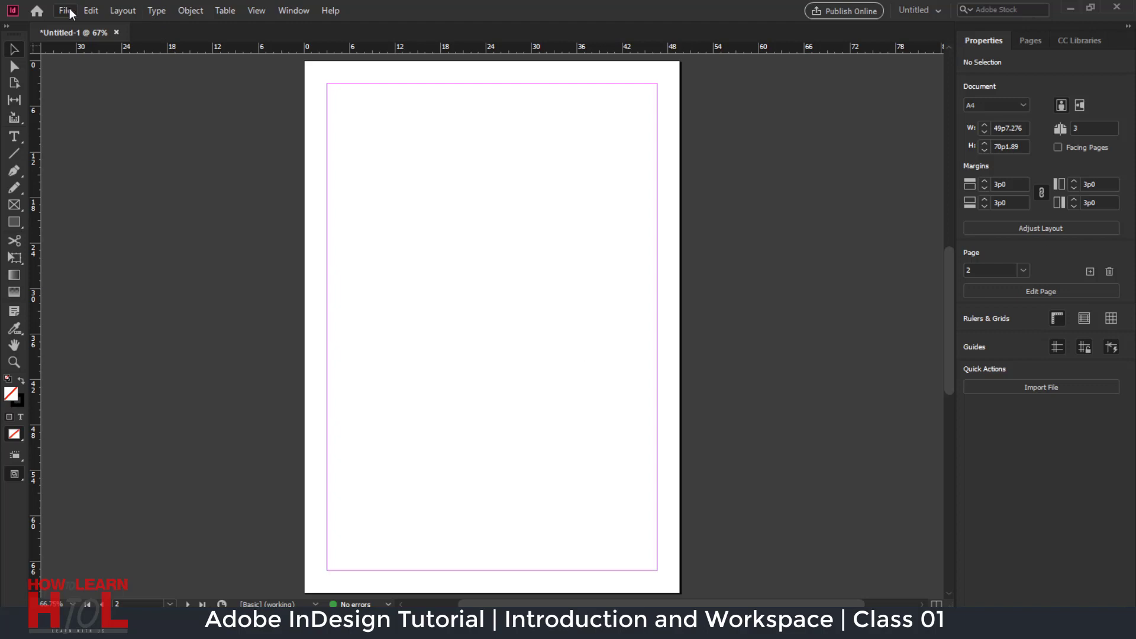
{"action": "left_click", "coordinate": [90, 11]}
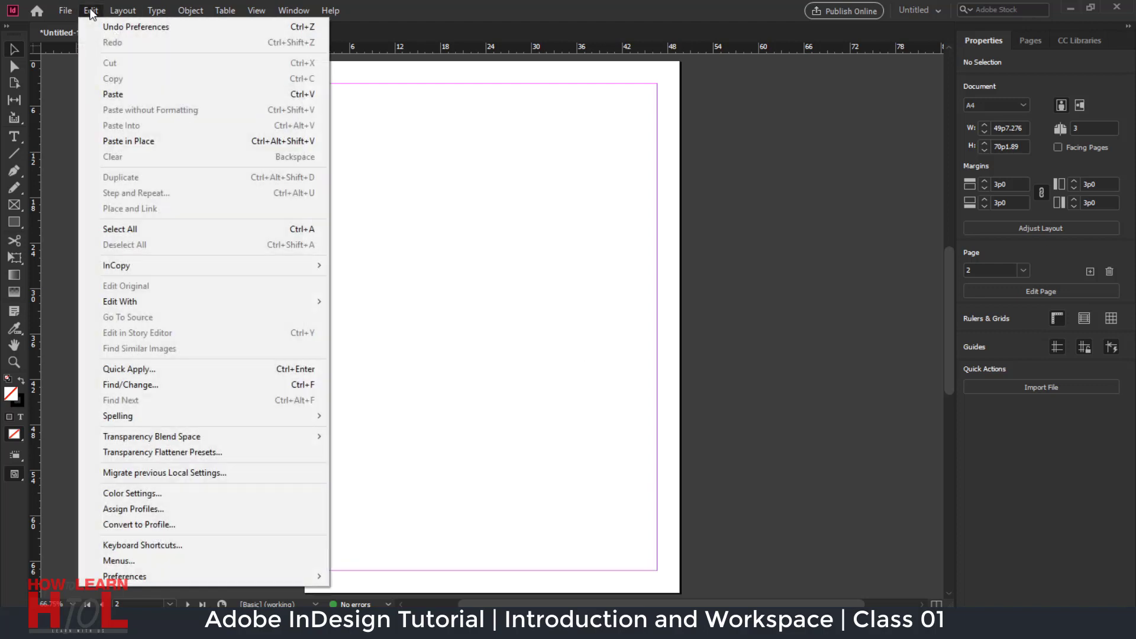
{"action": "left_click", "coordinate": [175, 547]}
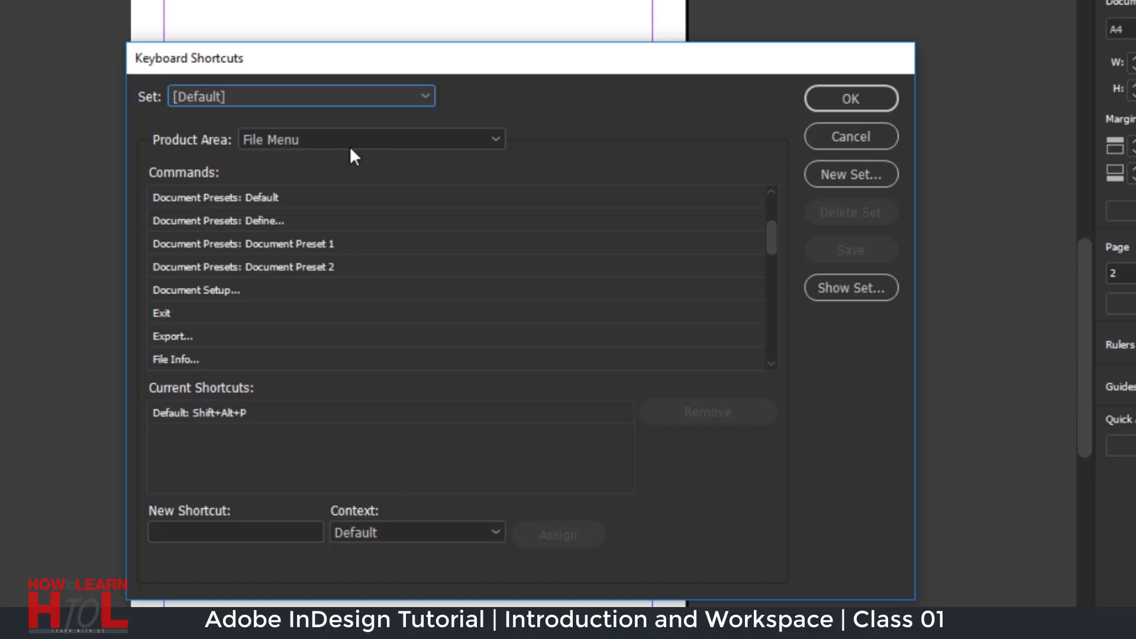
{"action": "left_click", "coordinate": [320, 137]}
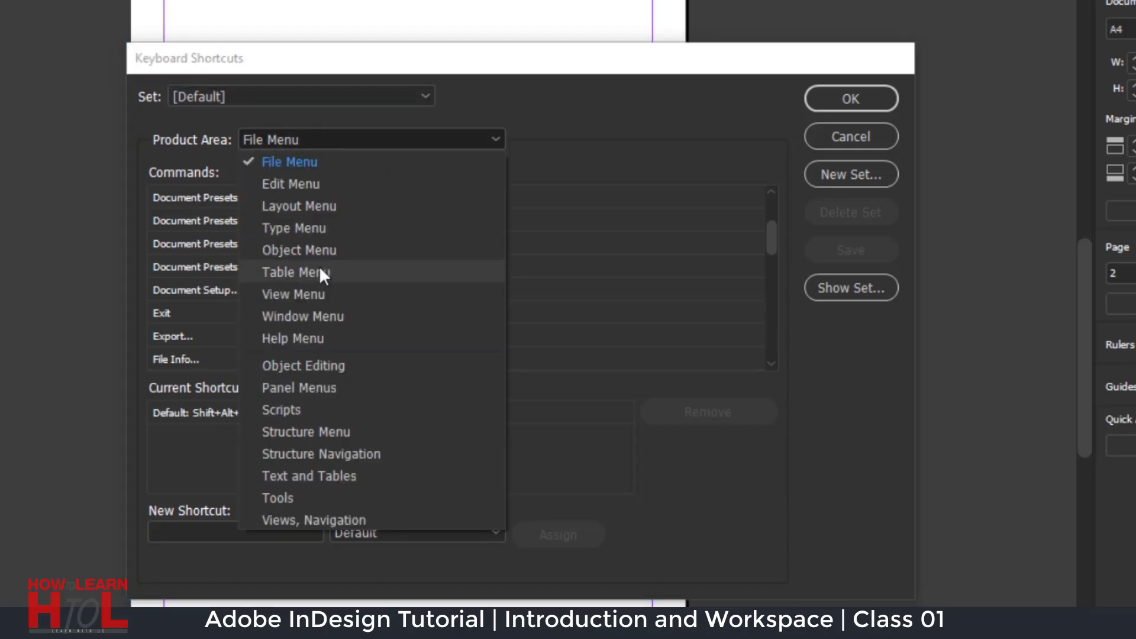
{"action": "left_click", "coordinate": [325, 184]}
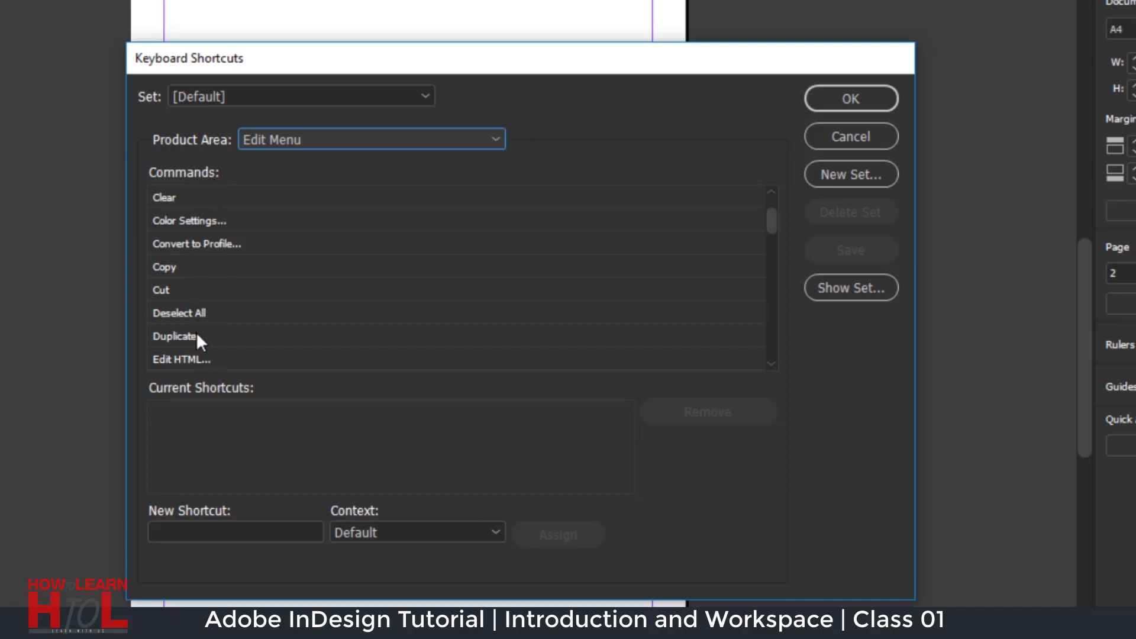
{"action": "left_click", "coordinate": [194, 265]}
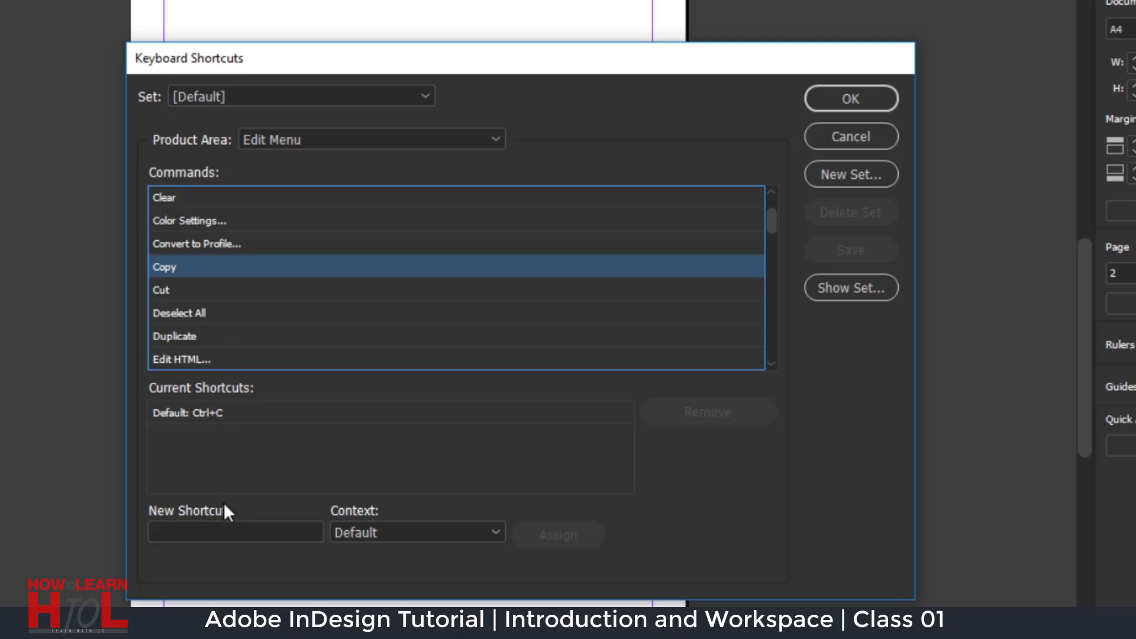
{"action": "left_click", "coordinate": [225, 523]}
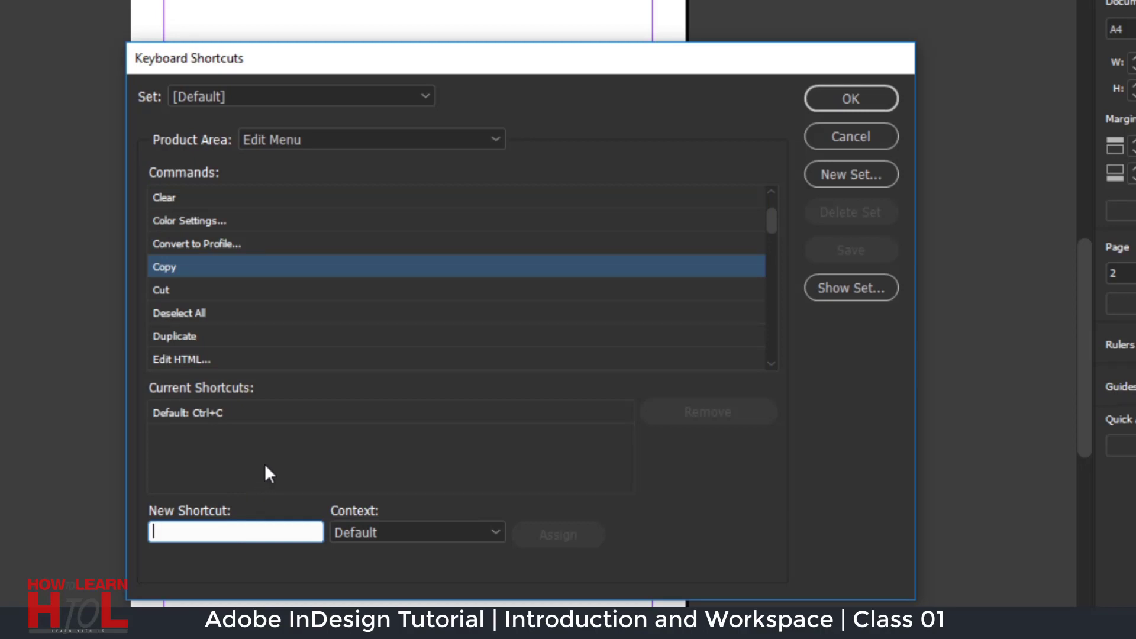
{"action": "scroll", "coordinate": [183, 326], "scroll_direction": "down", "scroll_amount": 1}
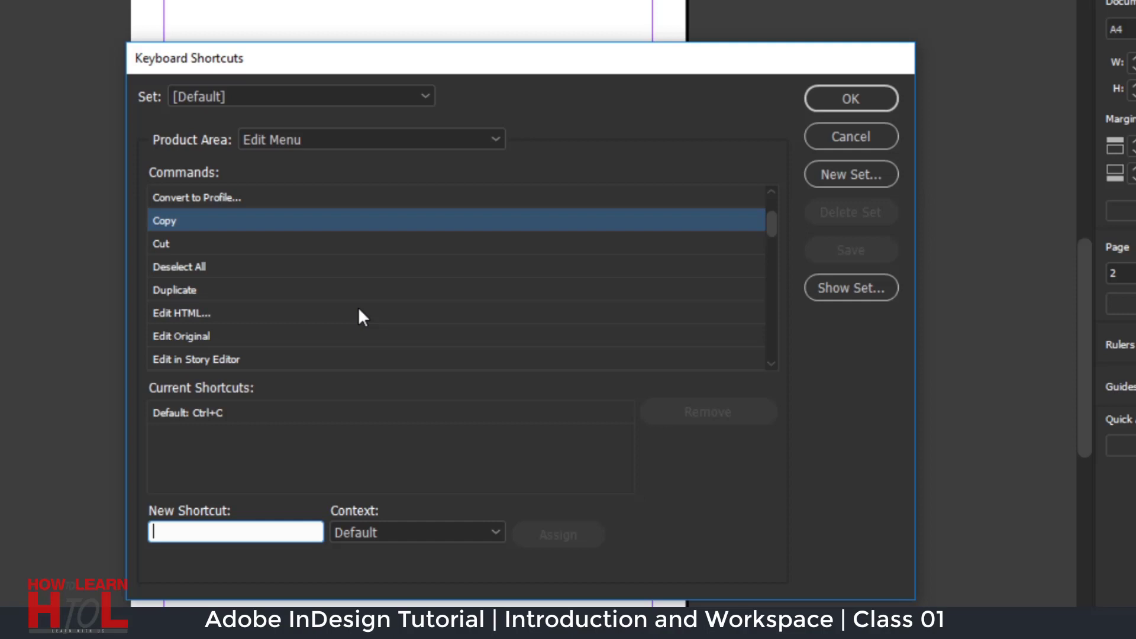
{"action": "left_click", "coordinate": [868, 138]}
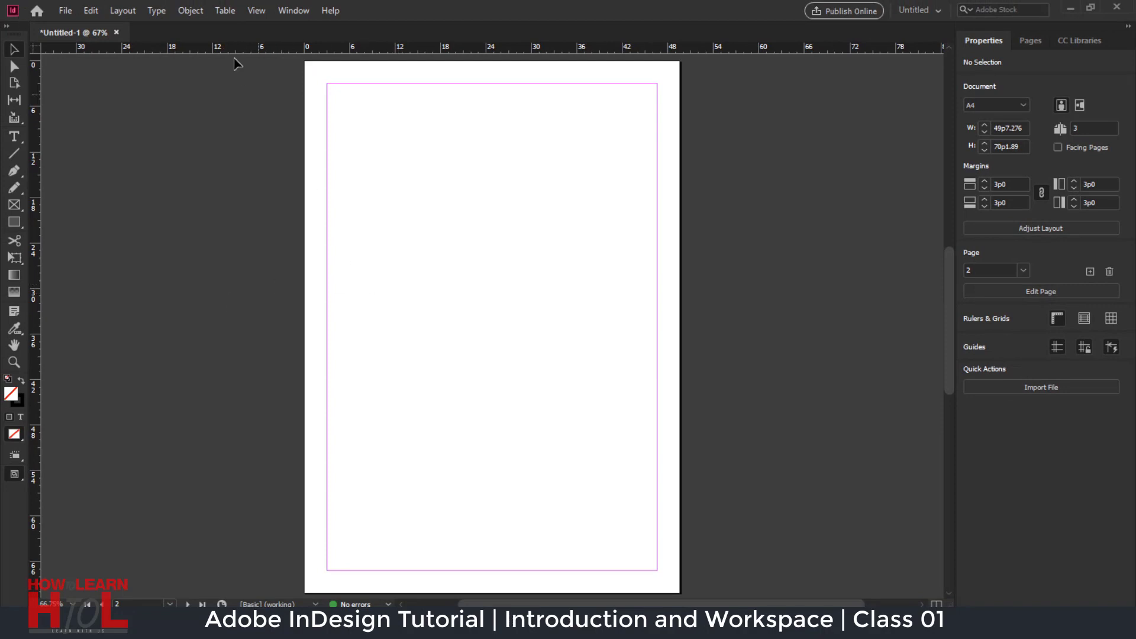
{"action": "left_click", "coordinate": [256, 11]}
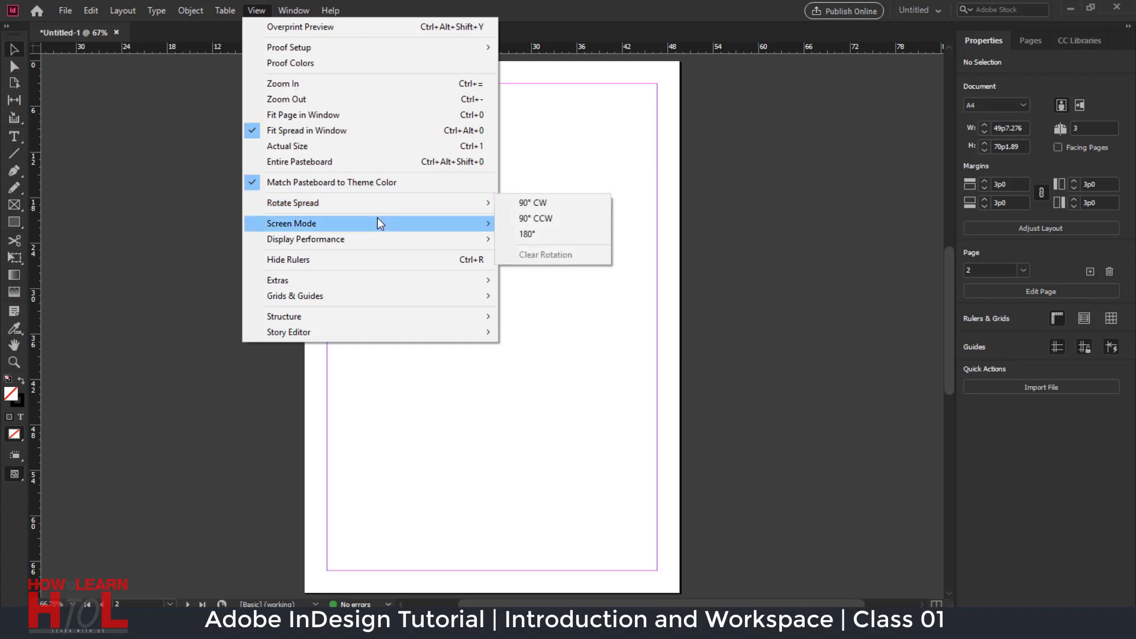
{"action": "mouse_move", "coordinate": [291, 223]}
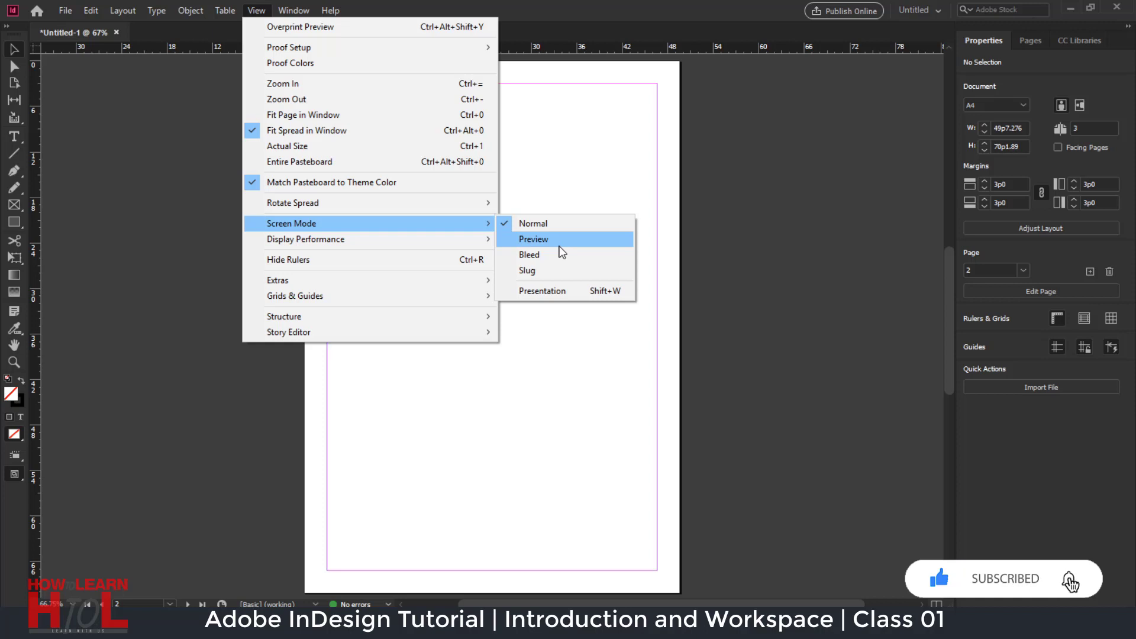
{"action": "left_click", "coordinate": [740, 239]}
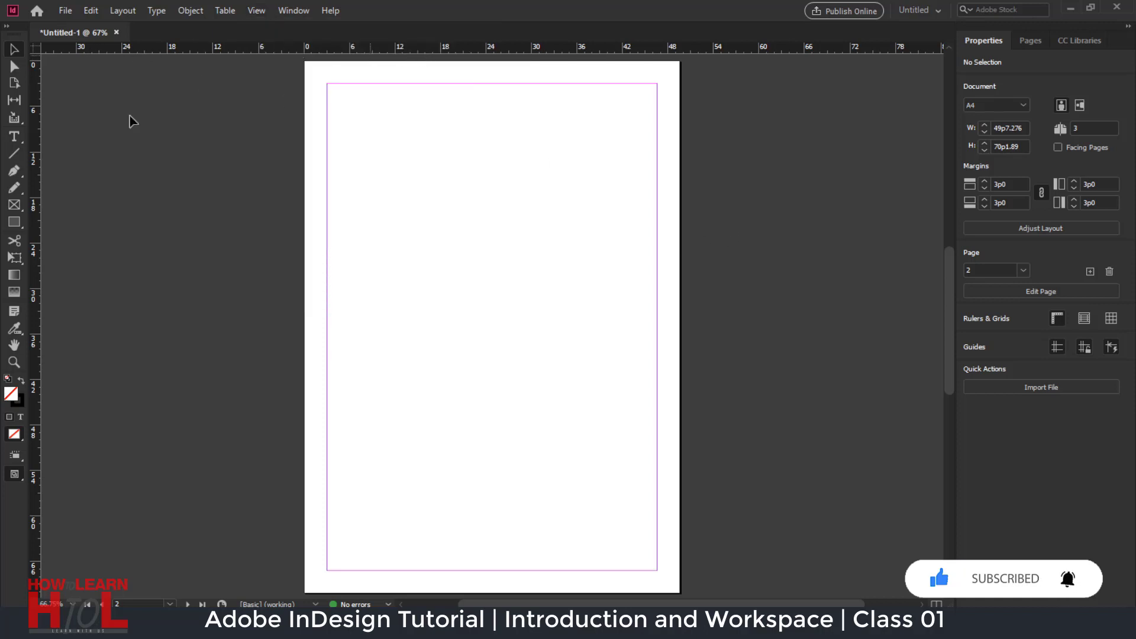
{"action": "left_click", "coordinate": [264, 12]}
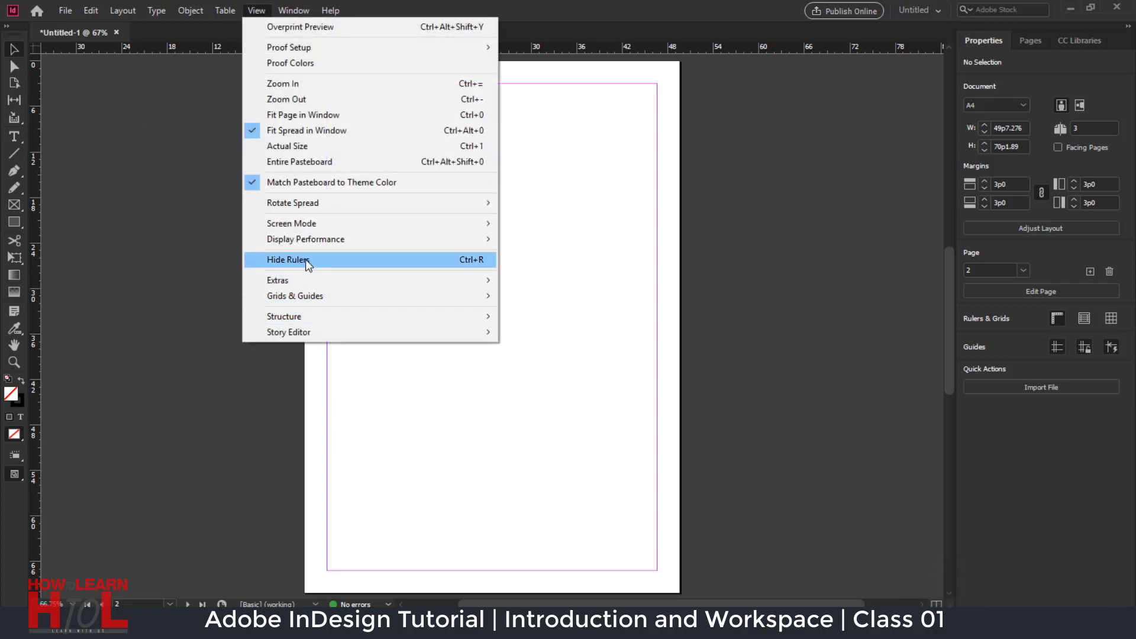
{"action": "left_click", "coordinate": [637, 42]}
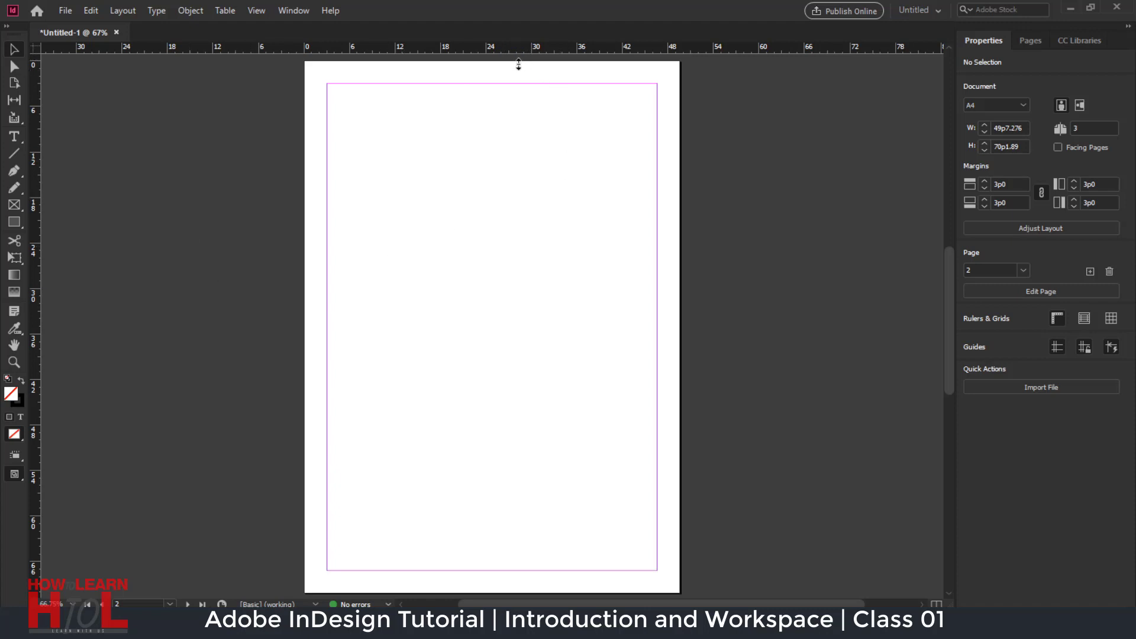
Drag a horizontal guide onto page 2 and reposition it several times
{"action": "left_click_drag", "start_coordinate": [518, 64], "coordinate": [520, 180]}
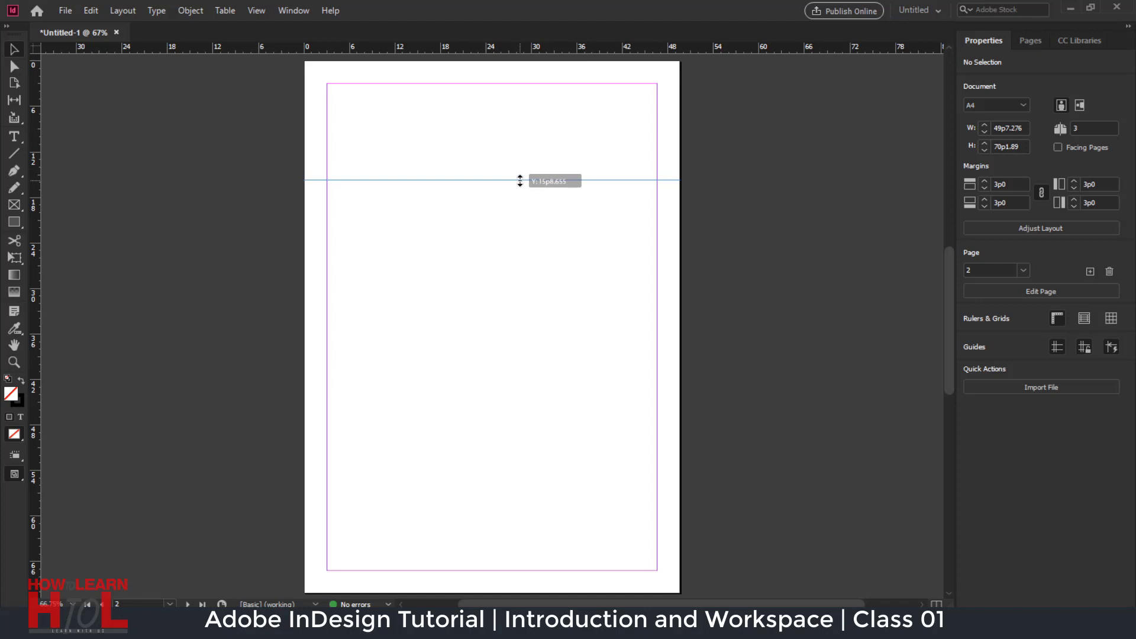
{"action": "mouse_move", "coordinate": [520, 181]}
{"action": "left_mouse_down"}
{"action": "mouse_move", "coordinate": [521, 197]}
{"action": "mouse_move", "coordinate": [520, 168]}
{"action": "left_mouse_up"}
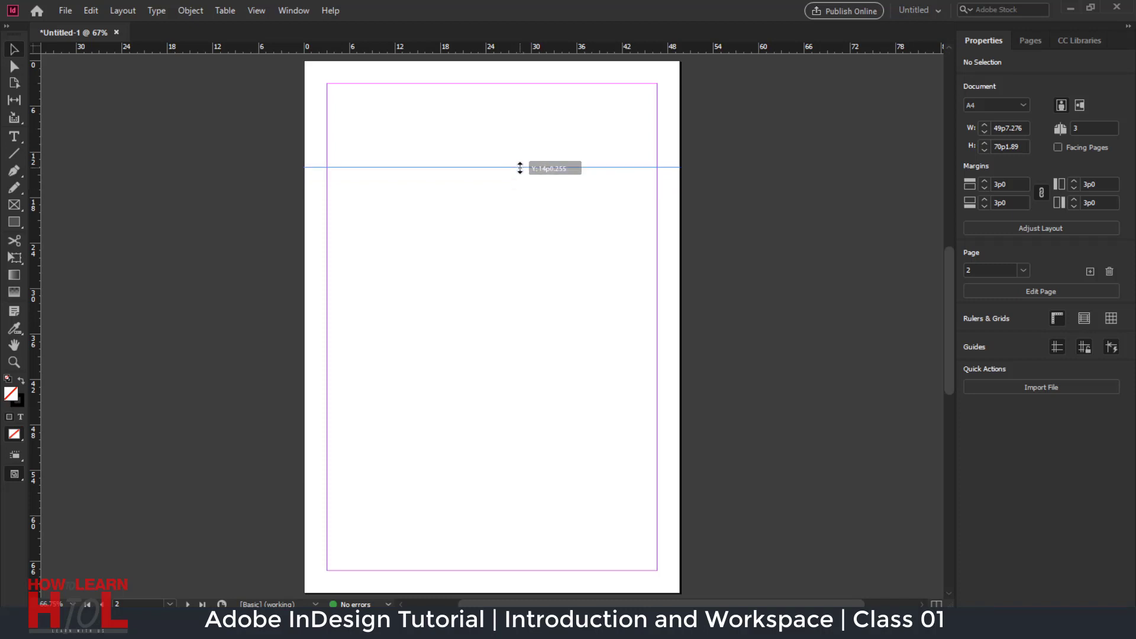
{"action": "mouse_move", "coordinate": [520, 168]}
{"action": "left_mouse_down"}
{"action": "mouse_move", "coordinate": [520, 155]}
{"action": "mouse_move", "coordinate": [521, 180]}
{"action": "left_mouse_up"}
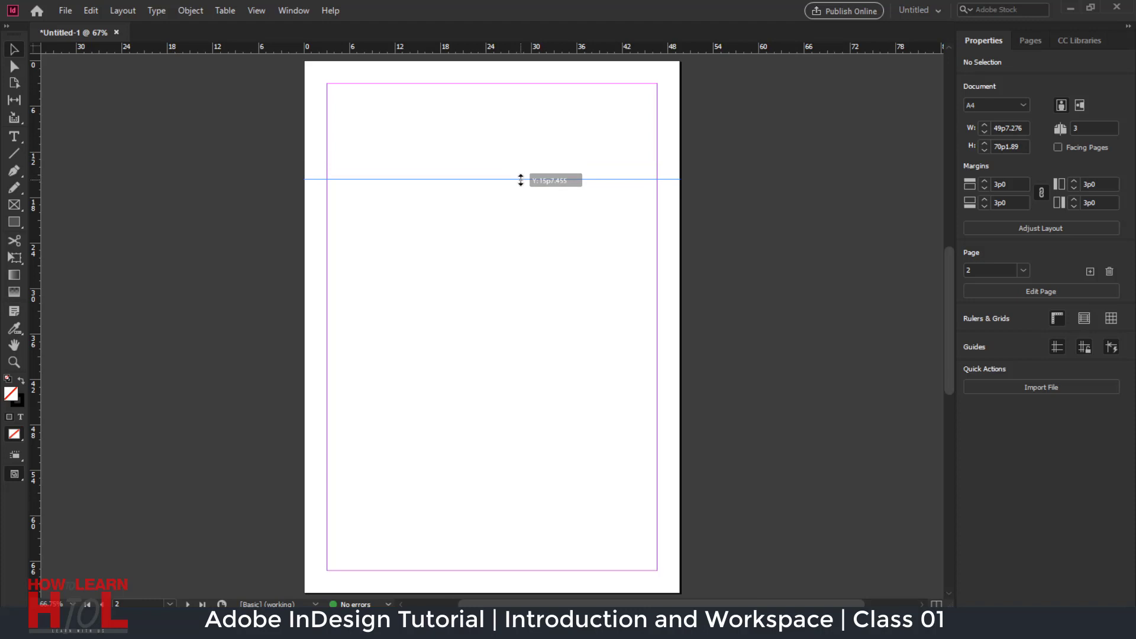
{"action": "left_click_drag", "start_coordinate": [521, 179], "coordinate": [521, 180]}
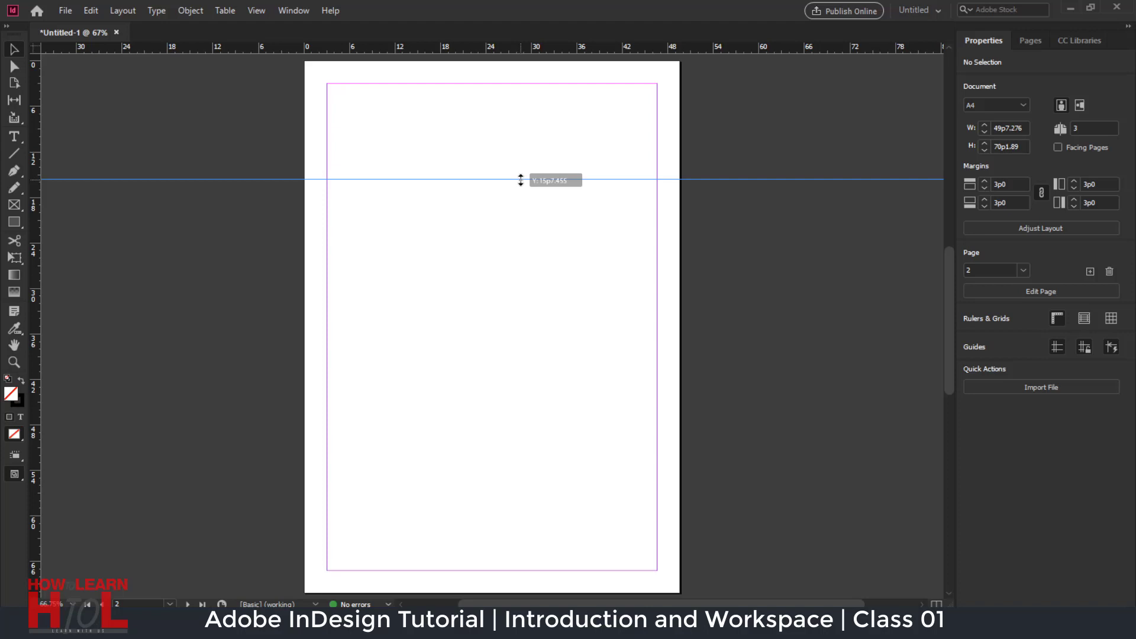
{"action": "mouse_move", "coordinate": [521, 180]}
{"action": "left_mouse_down"}
{"action": "mouse_move", "coordinate": [470, 200]}
{"action": "mouse_move", "coordinate": [242, 200]}
{"action": "left_mouse_up"}
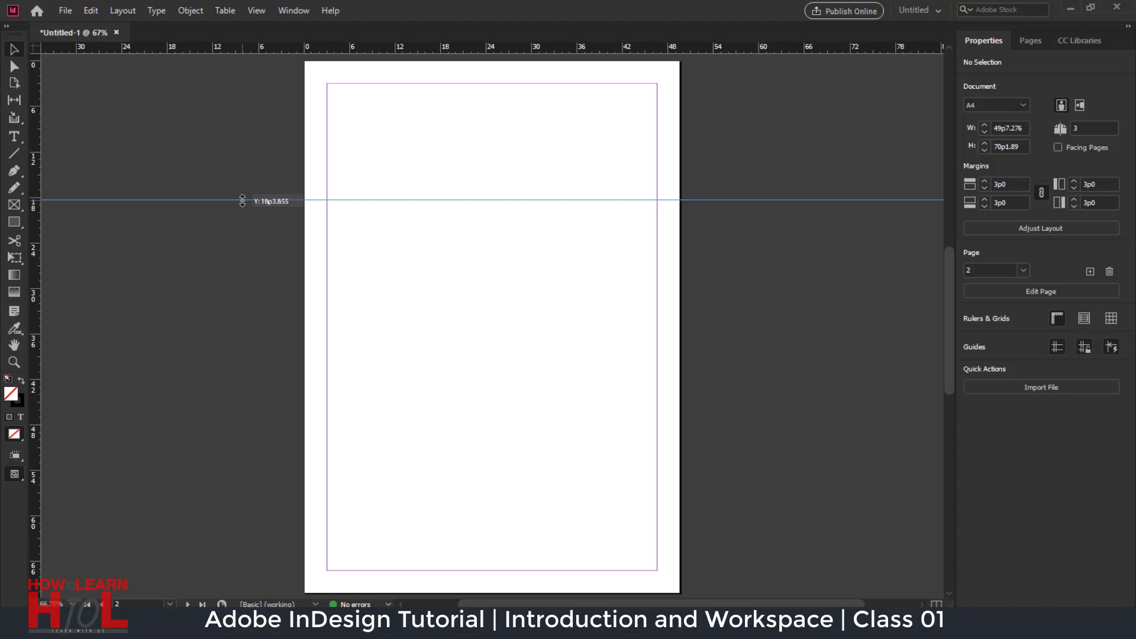
{"action": "mouse_move", "coordinate": [242, 201]}
{"action": "left_mouse_down"}
{"action": "mouse_move", "coordinate": [398, 195]}
{"action": "mouse_move", "coordinate": [240, 195]}
{"action": "mouse_move", "coordinate": [372, 196]}
{"action": "mouse_move", "coordinate": [380, 145]}
{"action": "mouse_move", "coordinate": [385, 223]}
{"action": "mouse_move", "coordinate": [224, 223]}
{"action": "left_mouse_up"}
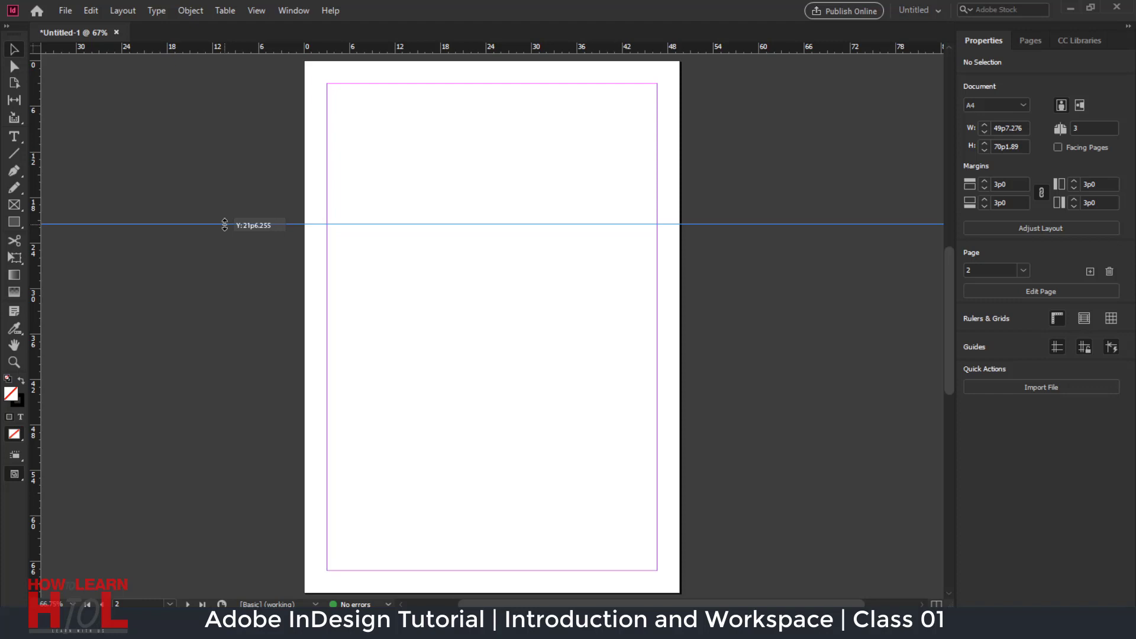
{"action": "left_click_drag", "start_coordinate": [224, 224], "coordinate": [374, 226]}
Toggle the guide's orientation with Alt, then select the horizontal guide and delete it
{"action": "key", "text": "alt"}
{"action": "key", "text": "alt"}
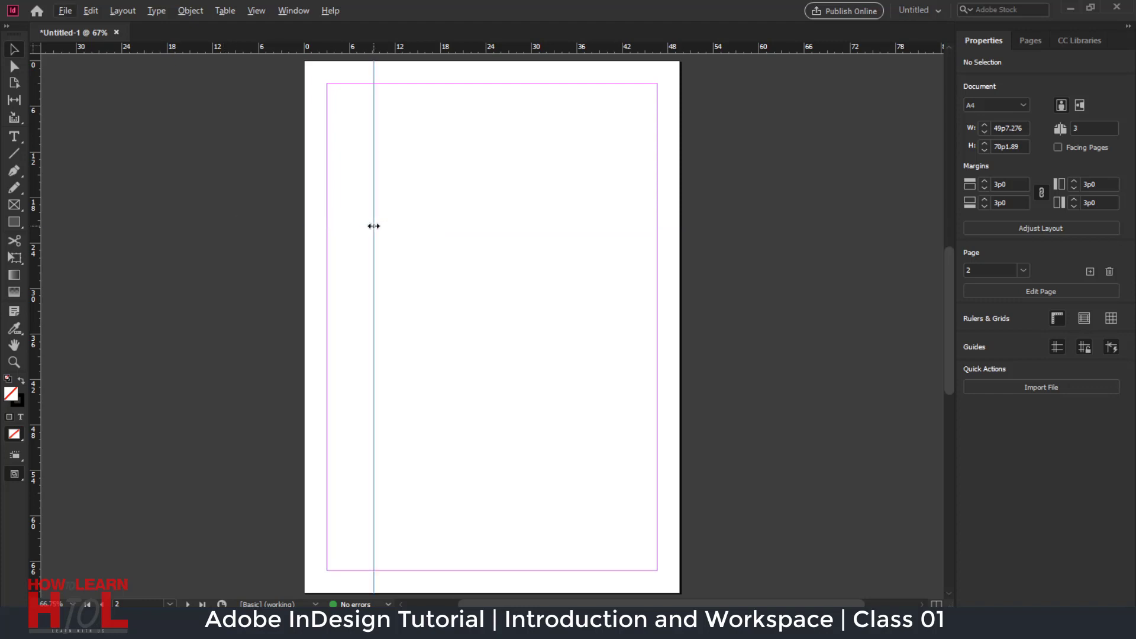
{"action": "key", "text": "alt"}
{"action": "key", "text": "alt"}
{"action": "key", "text": "alt"}
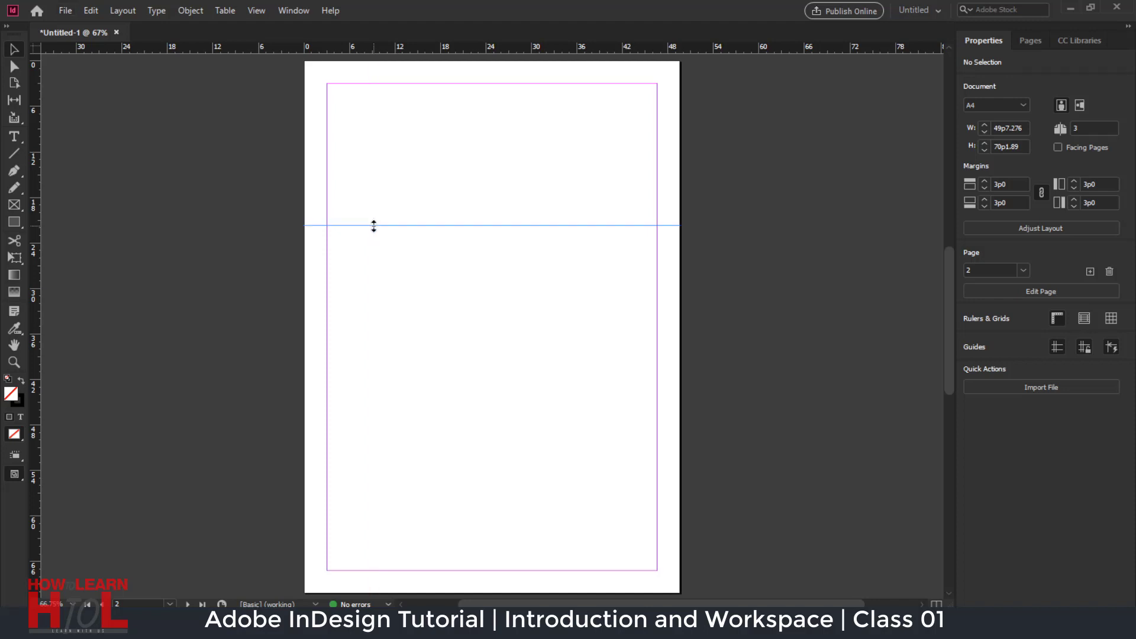
{"action": "key", "text": "alt"}
{"action": "key", "text": "alt"}
{"action": "key", "text": "alt"}
{"action": "key", "text": "alt"}
{"action": "left_click", "coordinate": [421, 225]}
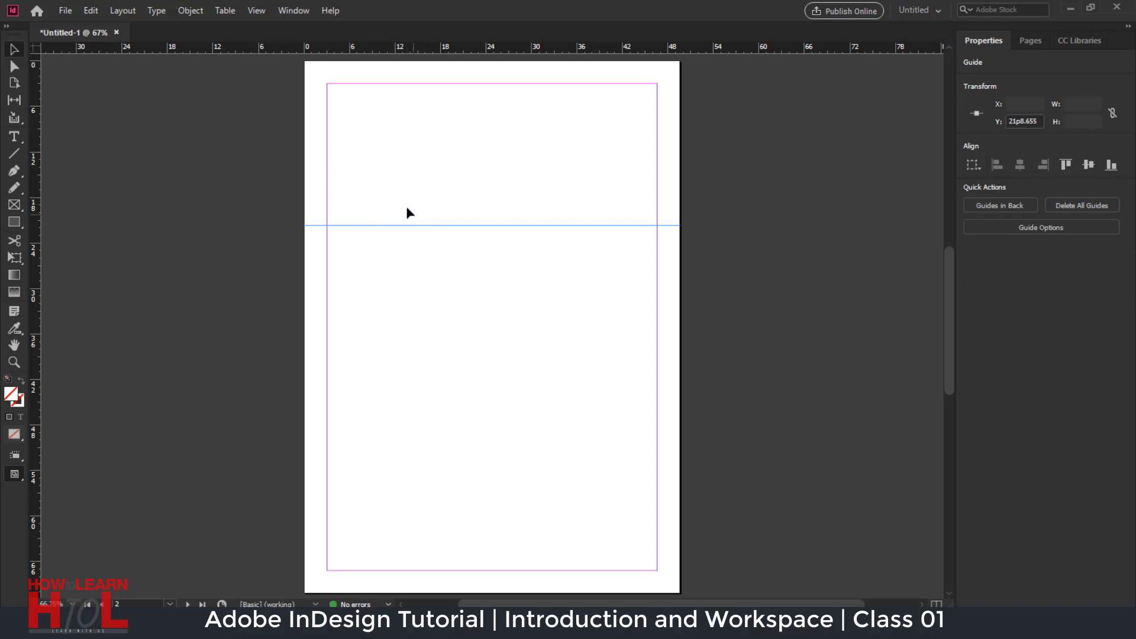
{"action": "left_click", "coordinate": [391, 188]}
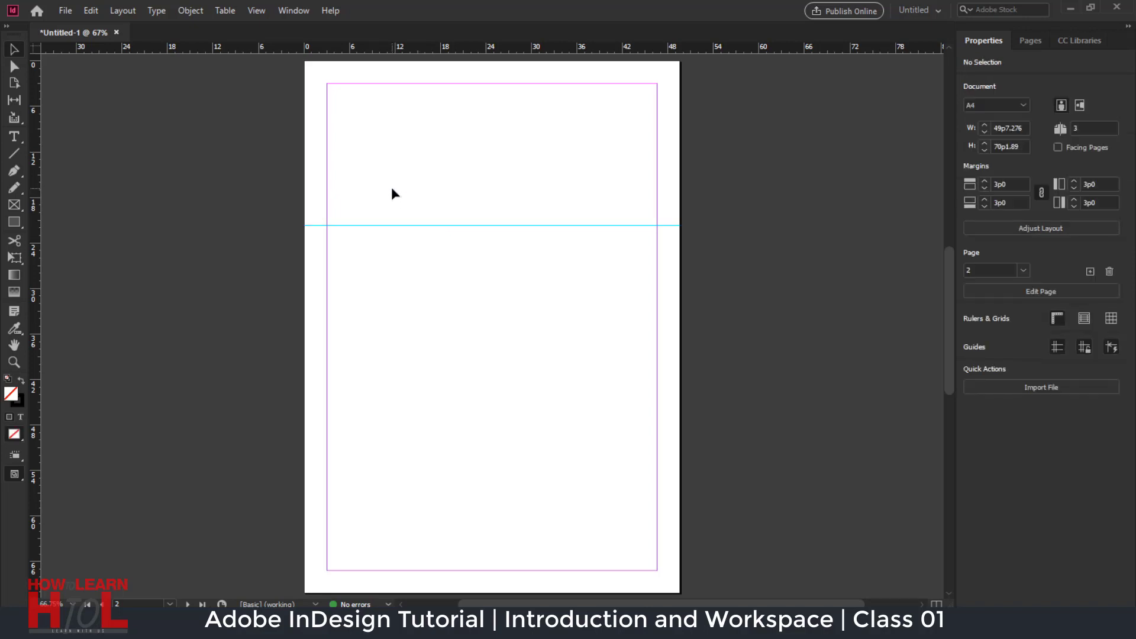
{"action": "left_click_drag", "start_coordinate": [392, 187], "coordinate": [451, 254]}
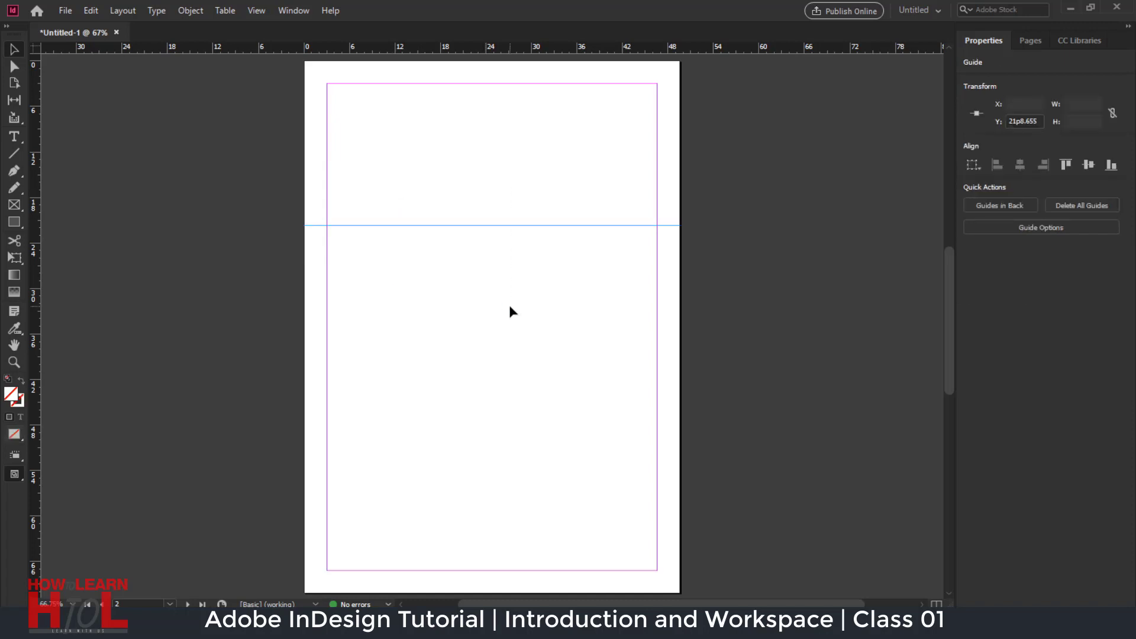
{"action": "key", "text": "Delete"}
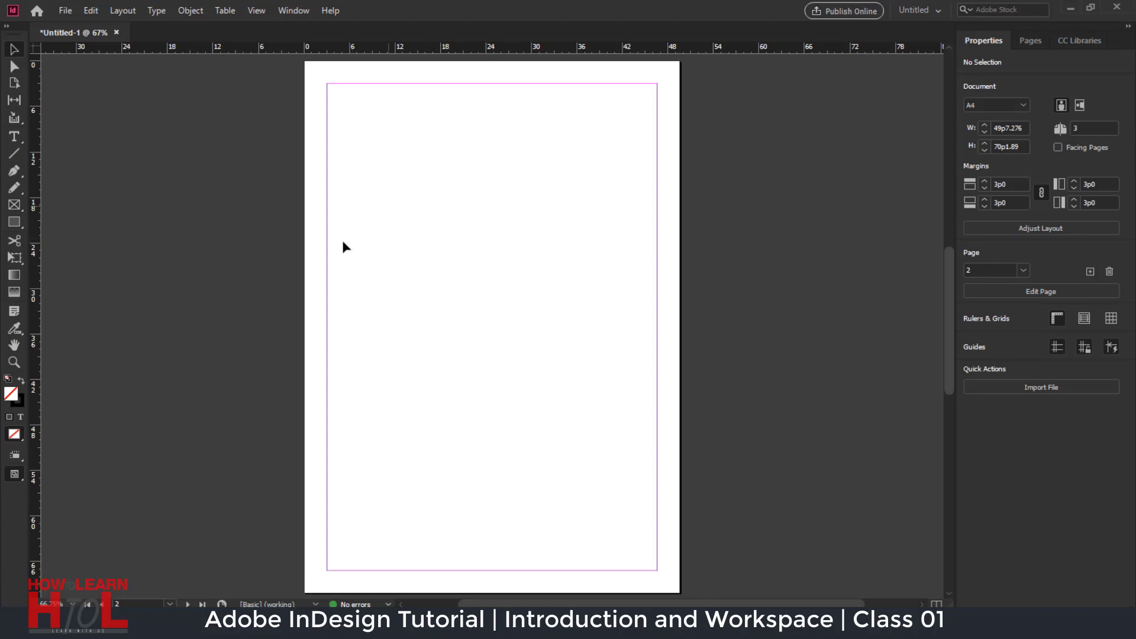
{"action": "left_click_drag", "start_coordinate": [178, 121], "coordinate": [627, 415]}
{"action": "mouse_move", "coordinate": [36, 49]}
{"action": "left_mouse_down"}
{"action": "mouse_move", "coordinate": [257, 76]}
{"action": "mouse_move", "coordinate": [259, 62]}
{"action": "left_mouse_up"}
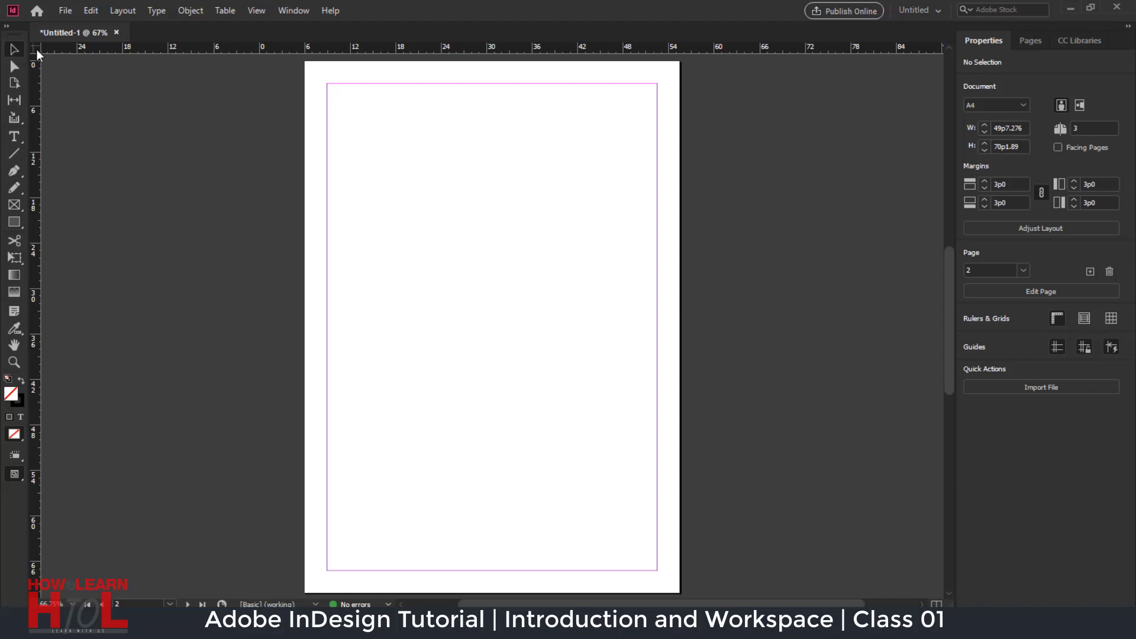
{"action": "left_click_drag", "start_coordinate": [35, 65], "coordinate": [179, 155]}
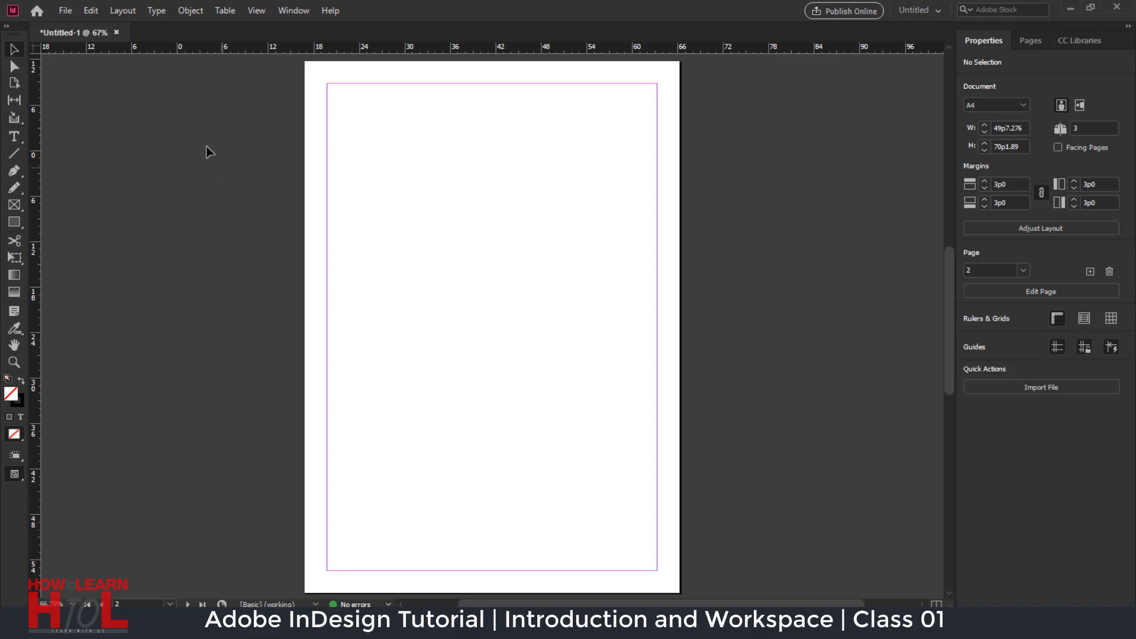
{"action": "double_click", "coordinate": [33, 49]}
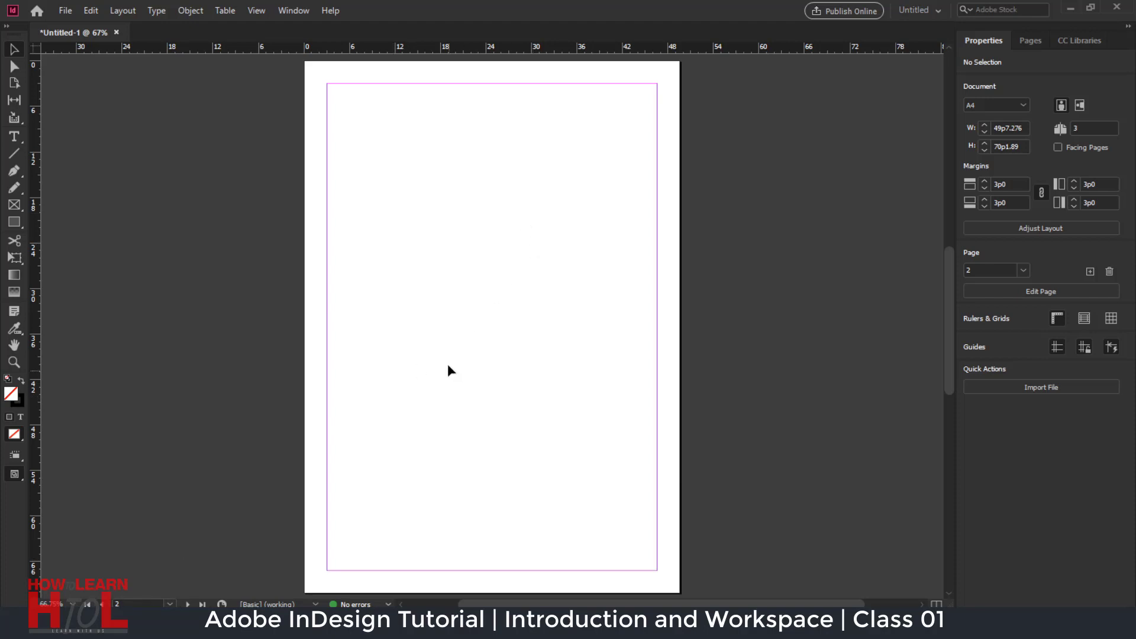
Scroll up and down through pages 1 to 3 of the document
{"action": "scroll", "coordinate": [491, 385], "scroll_direction": "up", "scroll_amount": 1}
{"action": "scroll", "coordinate": [492, 386], "scroll_direction": "up", "scroll_amount": 5}
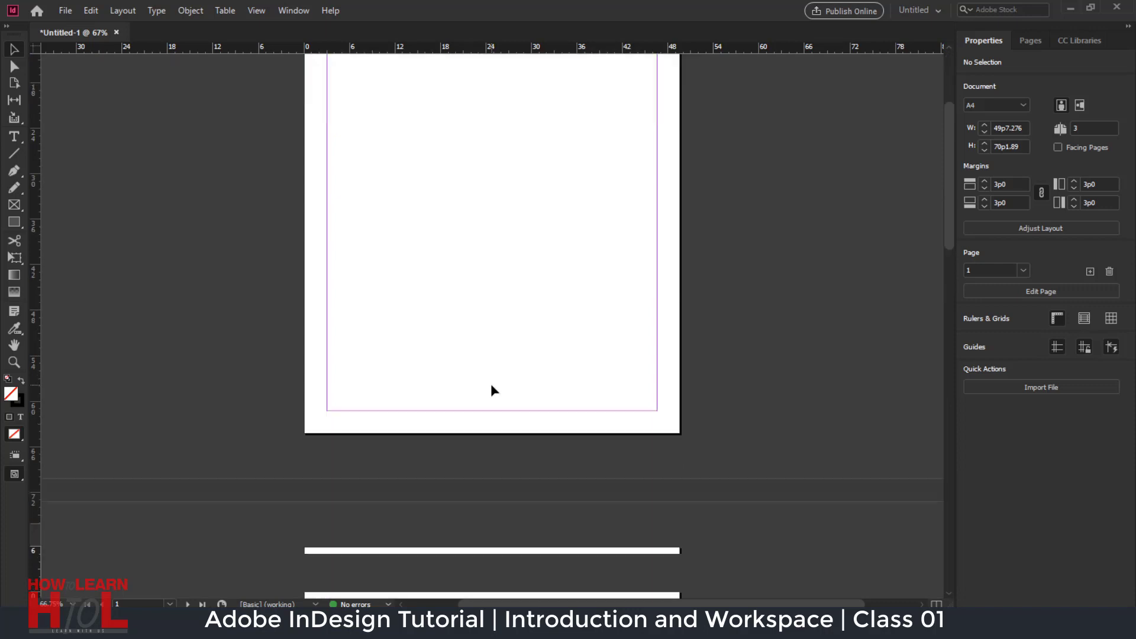
{"action": "scroll", "coordinate": [492, 384], "scroll_direction": "down", "scroll_amount": 3}
{"action": "scroll", "coordinate": [492, 385], "scroll_direction": "down", "scroll_amount": 5}
{"action": "scroll", "coordinate": [492, 384], "scroll_direction": "down", "scroll_amount": 3}
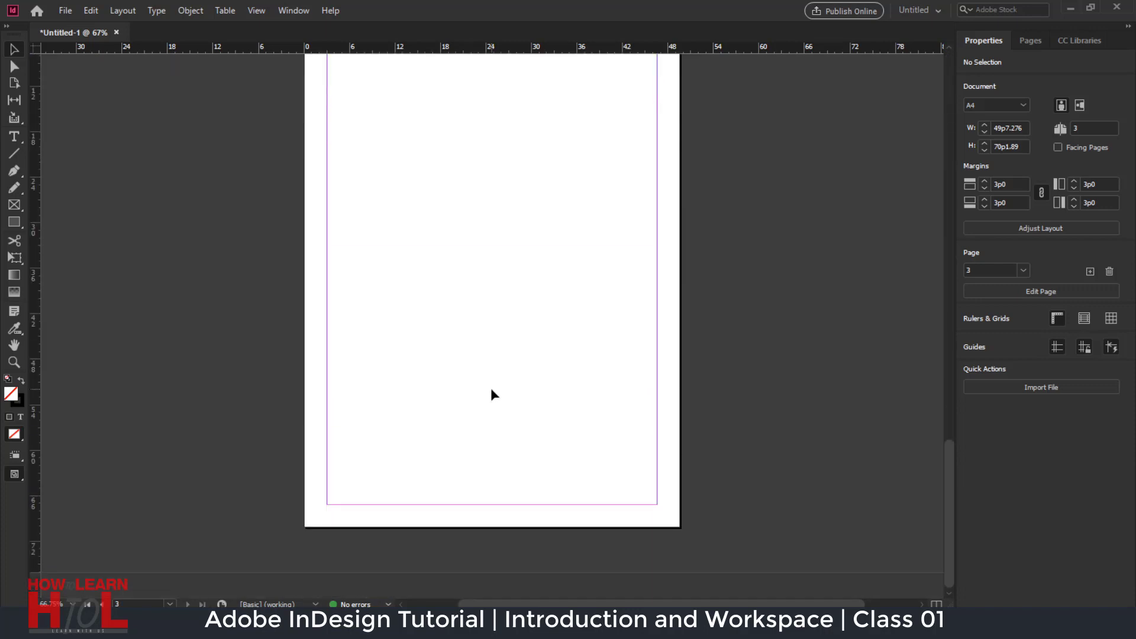
{"action": "scroll", "coordinate": [491, 389], "scroll_direction": "up", "scroll_amount": 1}
{"action": "scroll", "coordinate": [494, 413], "scroll_direction": "up", "scroll_amount": 2}
{"action": "scroll", "coordinate": [494, 412], "scroll_direction": "up", "scroll_amount": 5}
{"action": "scroll", "coordinate": [494, 413], "scroll_direction": "up", "scroll_amount": 3}
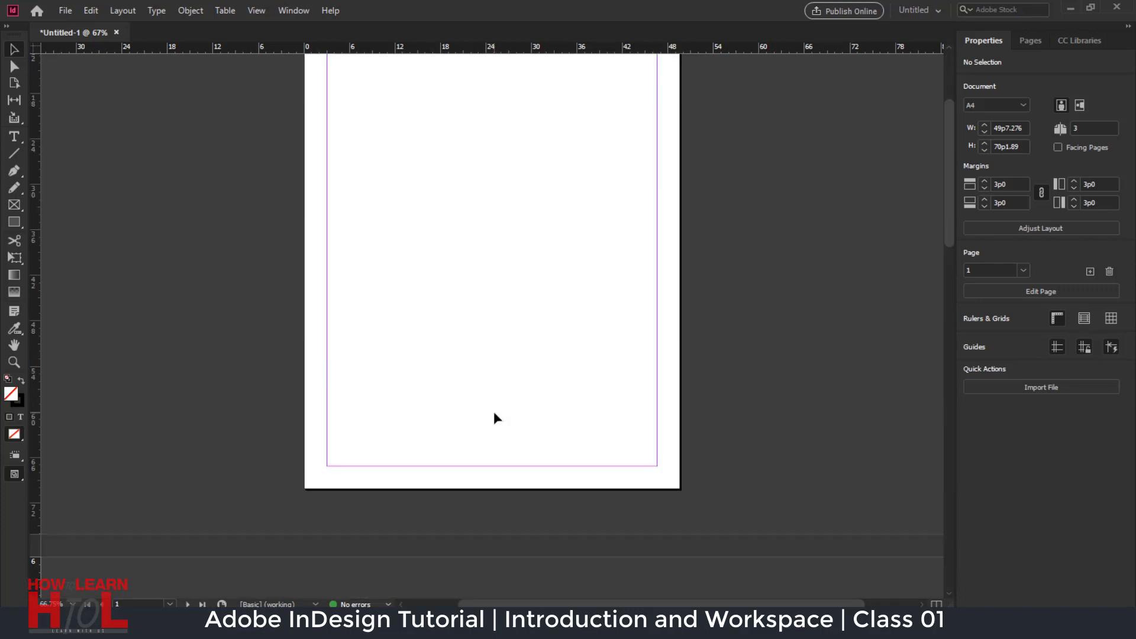
{"action": "scroll", "coordinate": [494, 413], "scroll_direction": "up", "scroll_amount": 3}
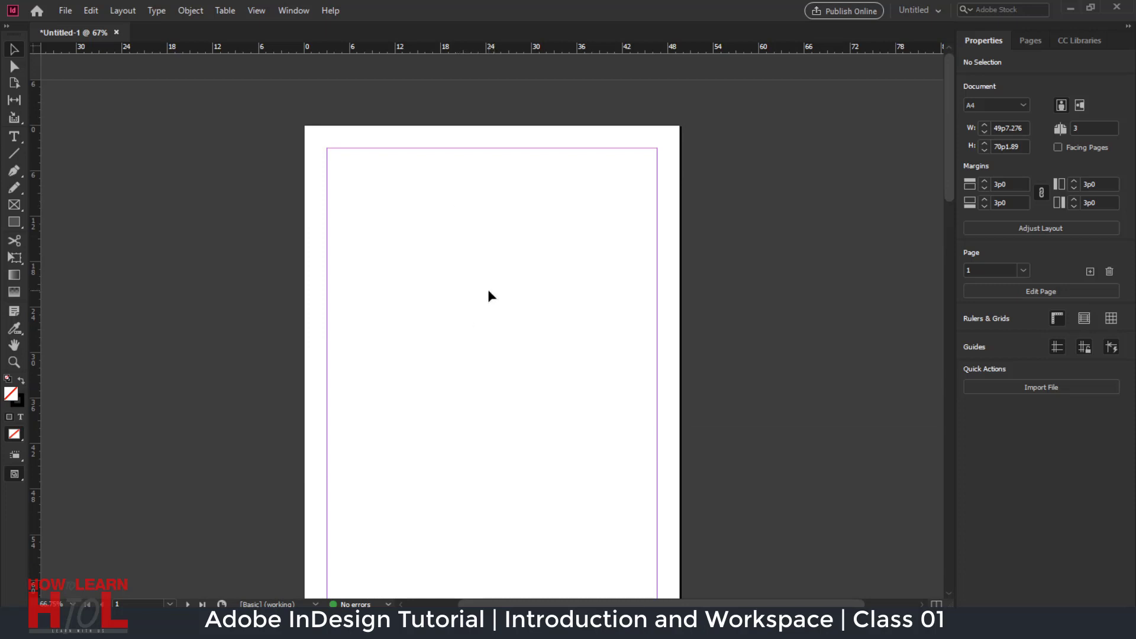
{"action": "scroll", "coordinate": [487, 289], "scroll_direction": "down", "scroll_amount": 1}
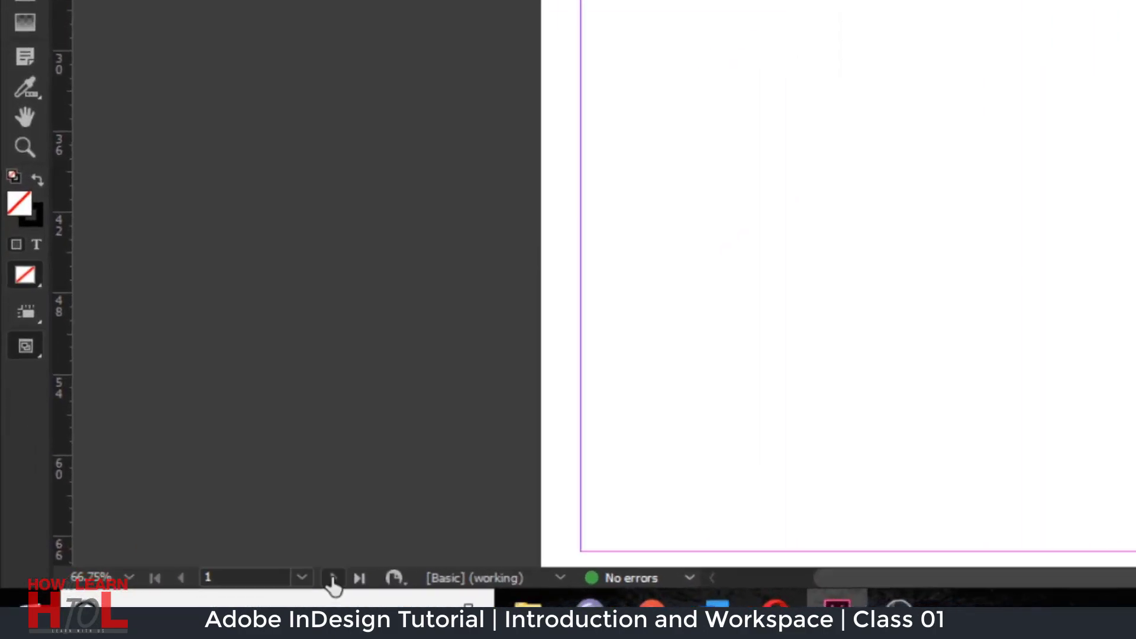
Step forward to page 3 with Next Spread, then back to page 1
{"action": "left_click", "coordinate": [365, 572]}
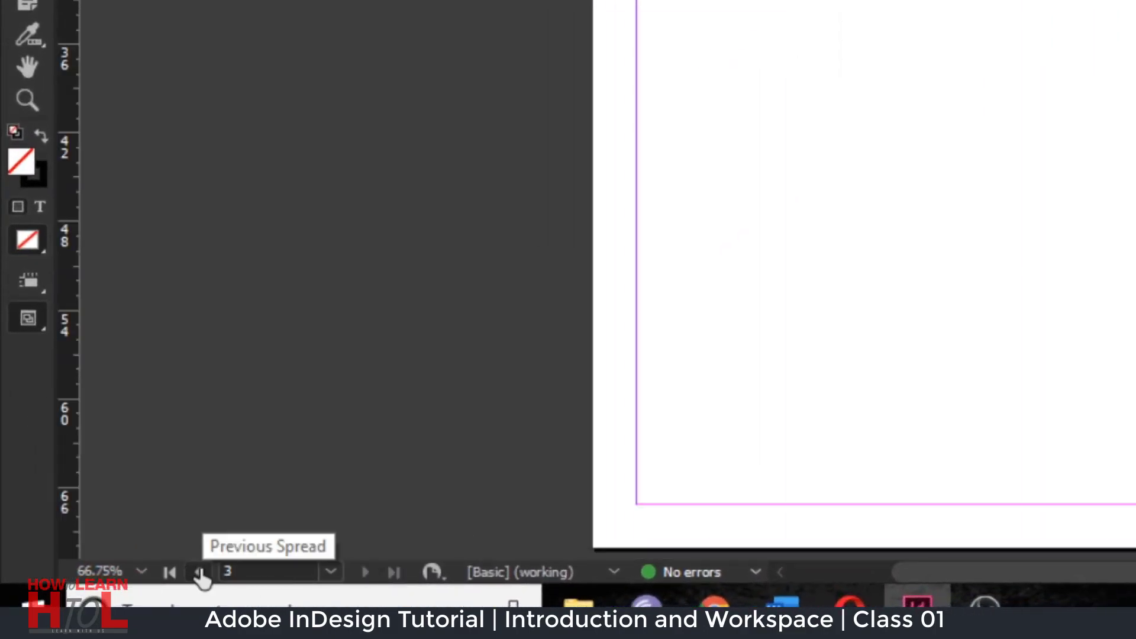
{"action": "left_click", "coordinate": [364, 572]}
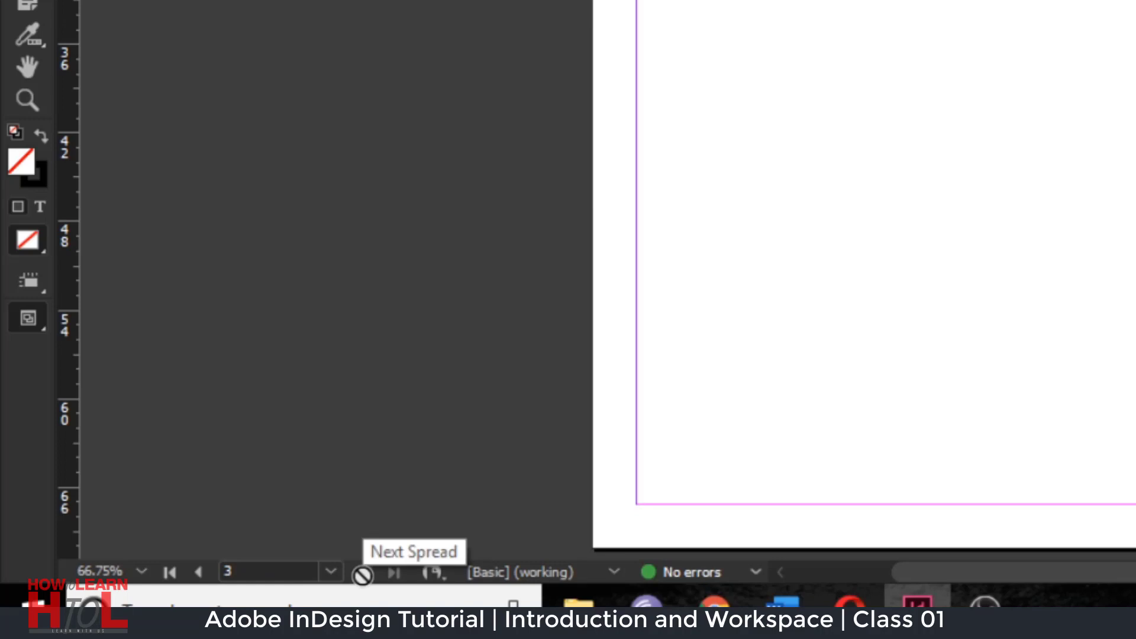
{"action": "left_click", "coordinate": [197, 572]}
{"action": "left_click", "coordinate": [197, 573]}
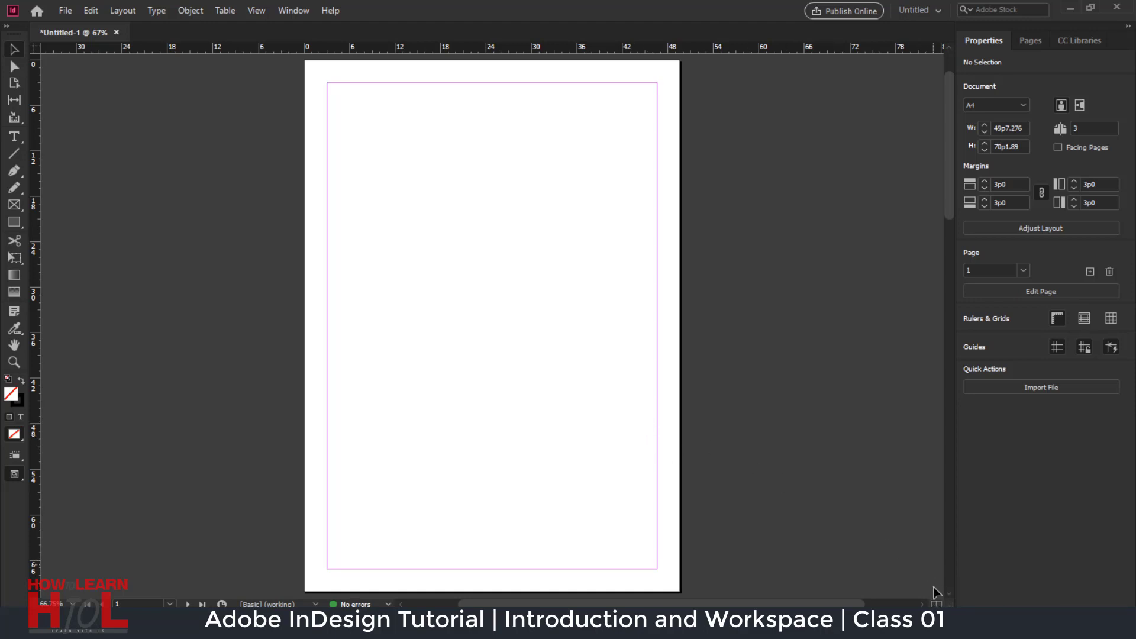
{"action": "left_click", "coordinate": [936, 603]}
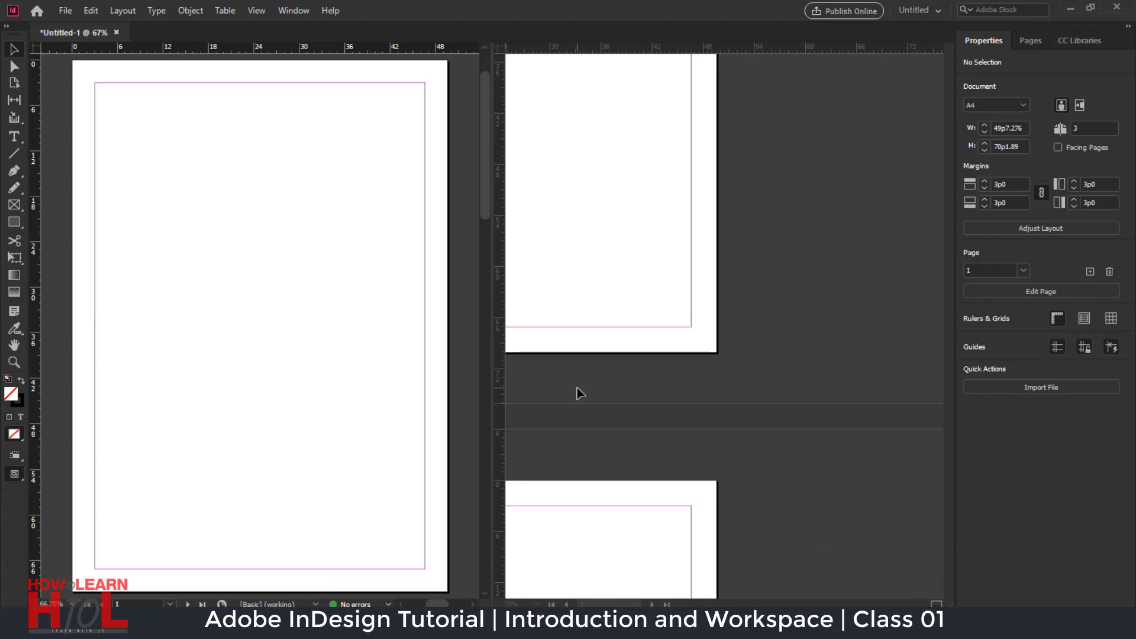
{"action": "left_click", "coordinate": [688, 320]}
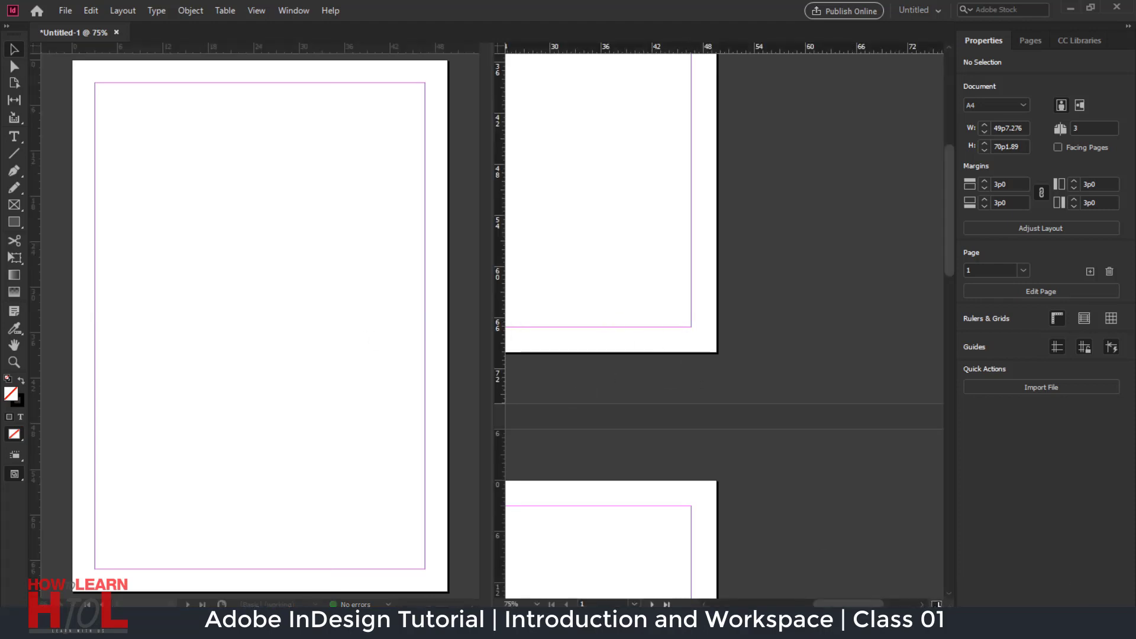
{"action": "left_click", "coordinate": [937, 604]}
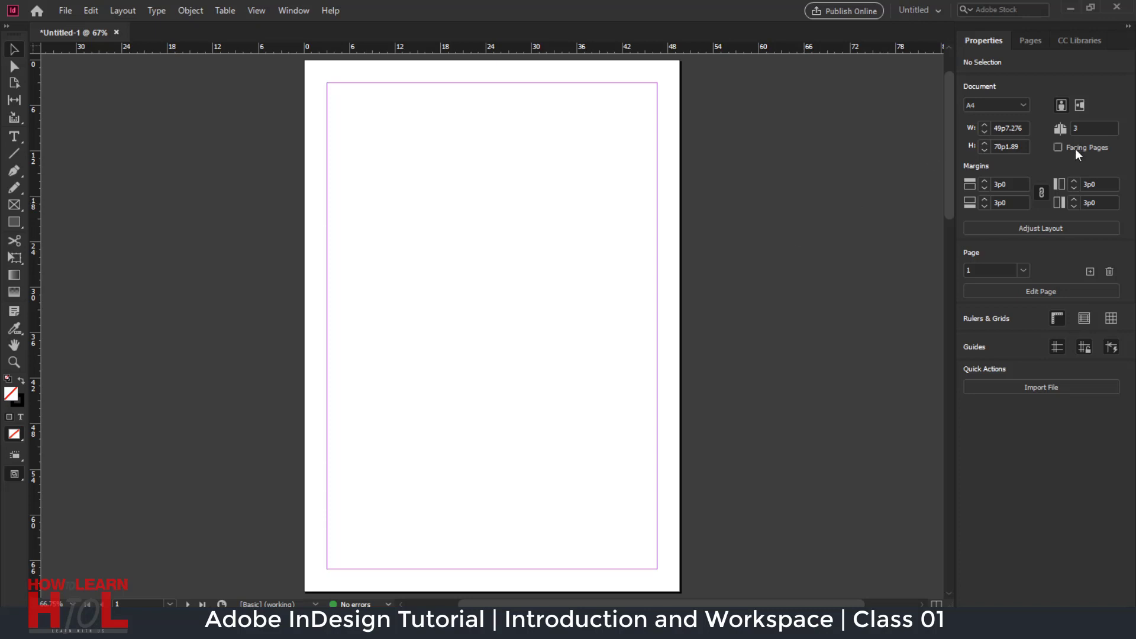
{"action": "left_click", "coordinate": [1031, 42]}
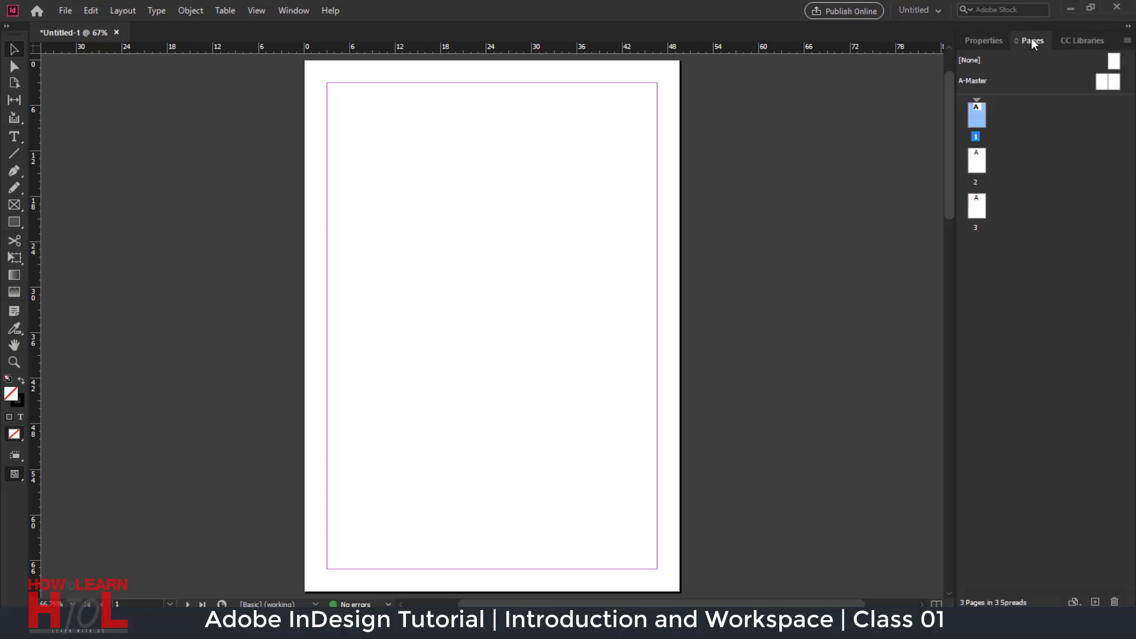
{"action": "left_click", "coordinate": [974, 165]}
{"action": "left_click", "coordinate": [975, 208]}
{"action": "left_click", "coordinate": [979, 165]}
{"action": "left_click", "coordinate": [981, 42]}
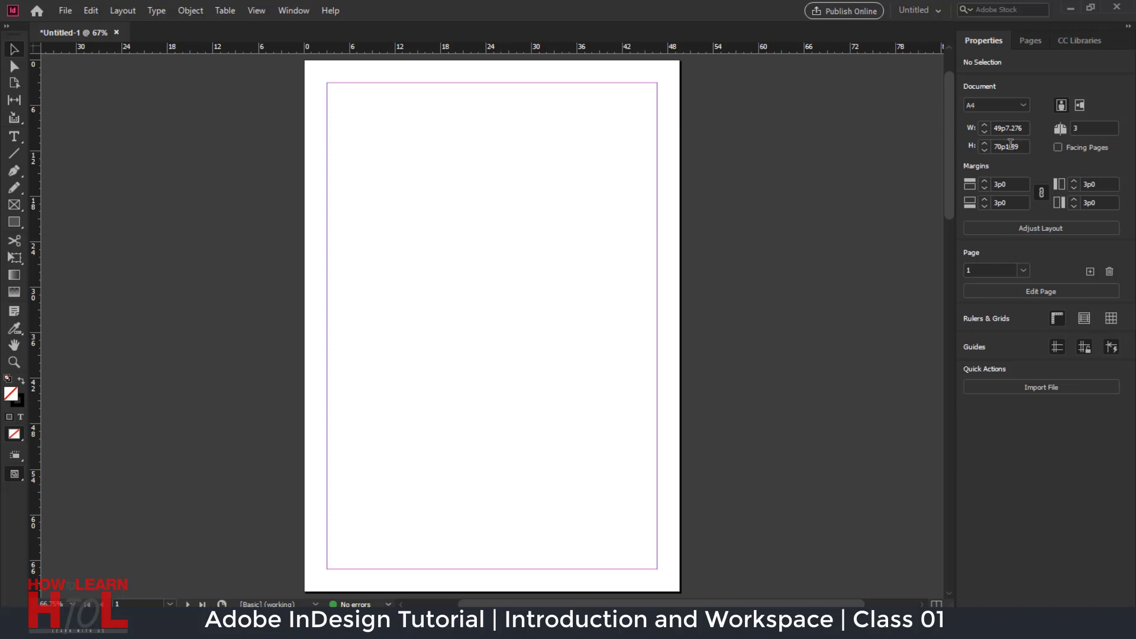
{"action": "left_click", "coordinate": [1027, 273]}
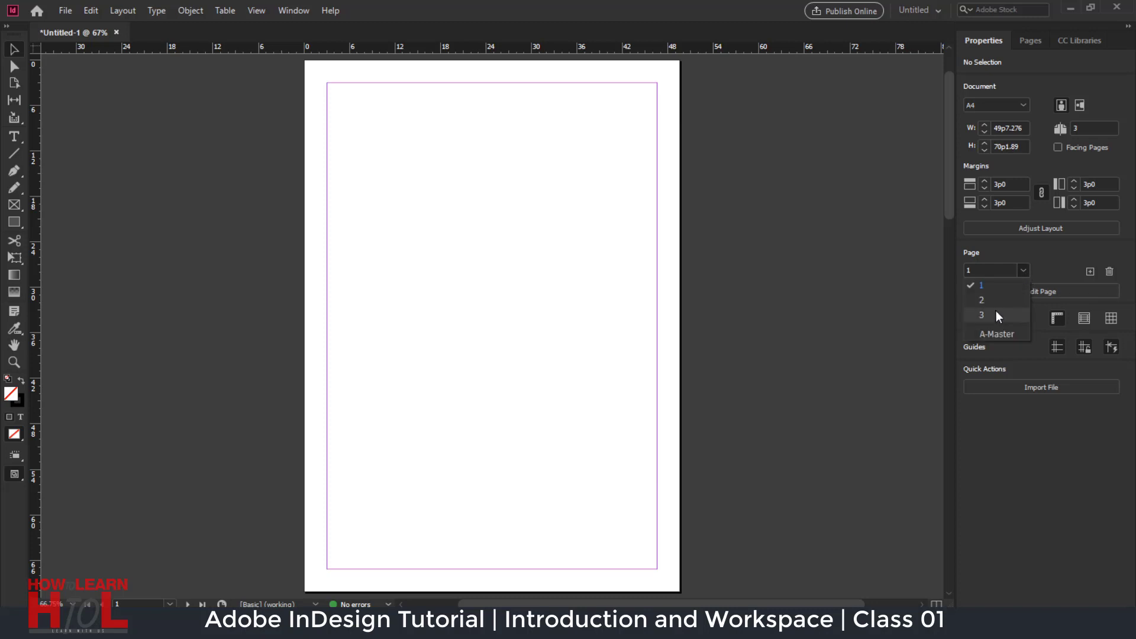
{"action": "left_click", "coordinate": [993, 300]}
{"action": "left_click", "coordinate": [1023, 270]}
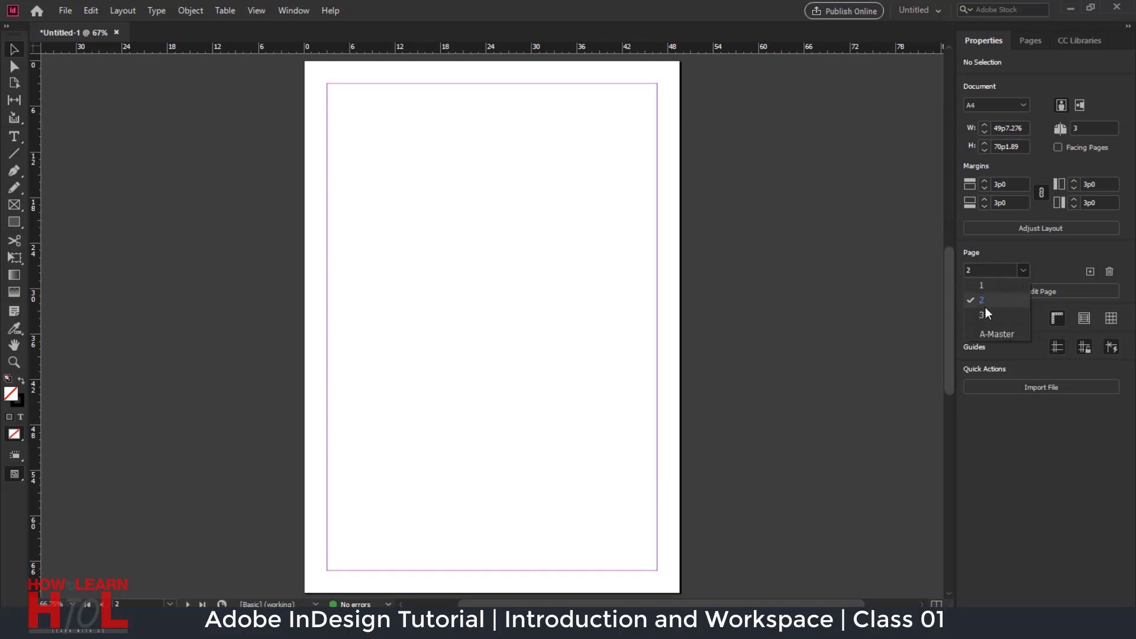
{"action": "left_click", "coordinate": [985, 315]}
{"action": "left_click", "coordinate": [1014, 270]}
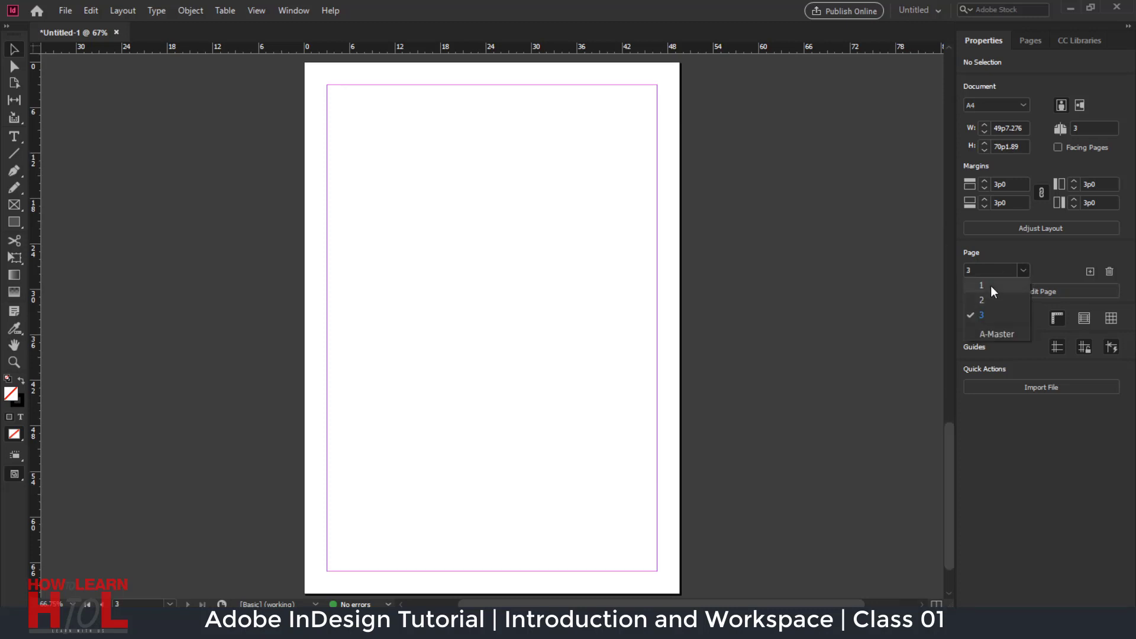
{"action": "left_click", "coordinate": [990, 286]}
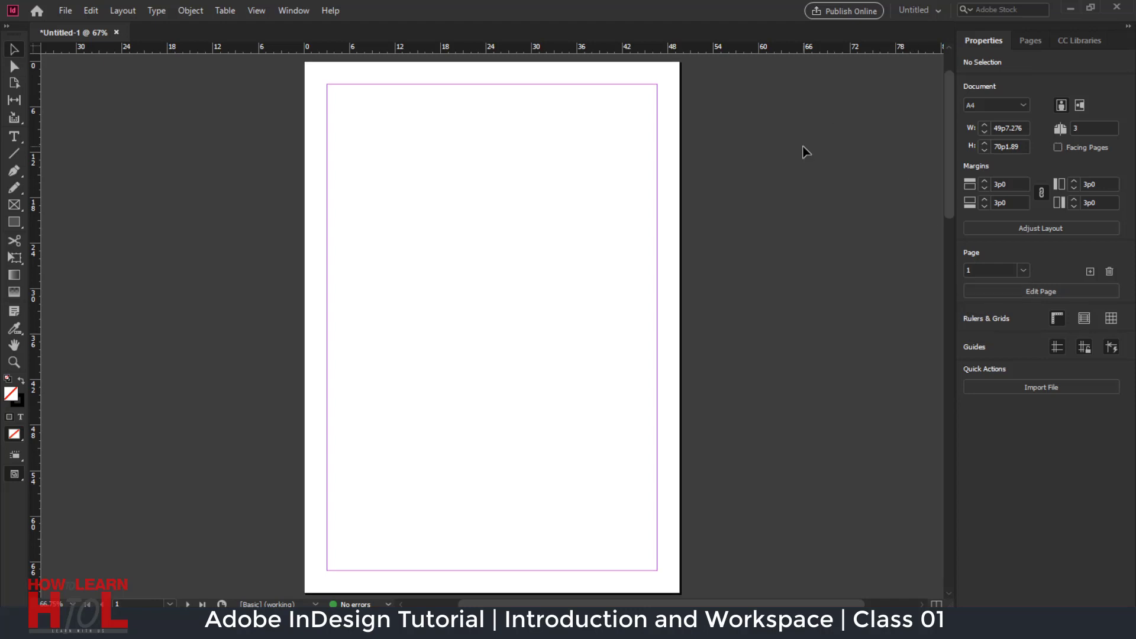
{"action": "left_click", "coordinate": [1034, 40]}
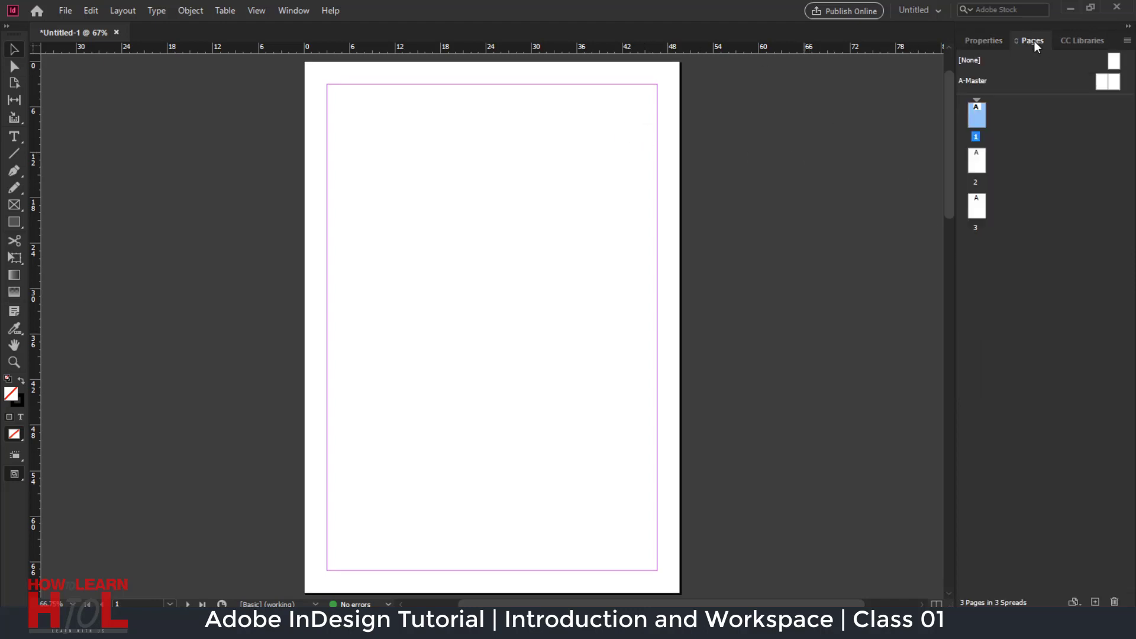
{"action": "left_click", "coordinate": [1083, 42]}
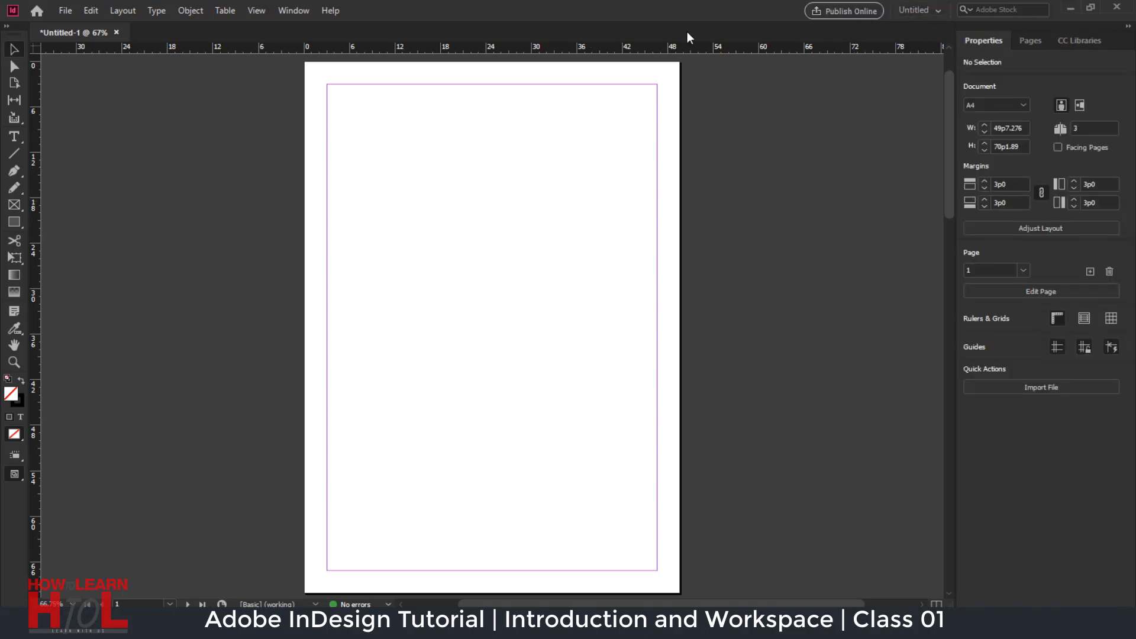
Make Essentials the active workspace and turn on the Control panel from the Window menu
{"action": "left_click", "coordinate": [926, 10]}
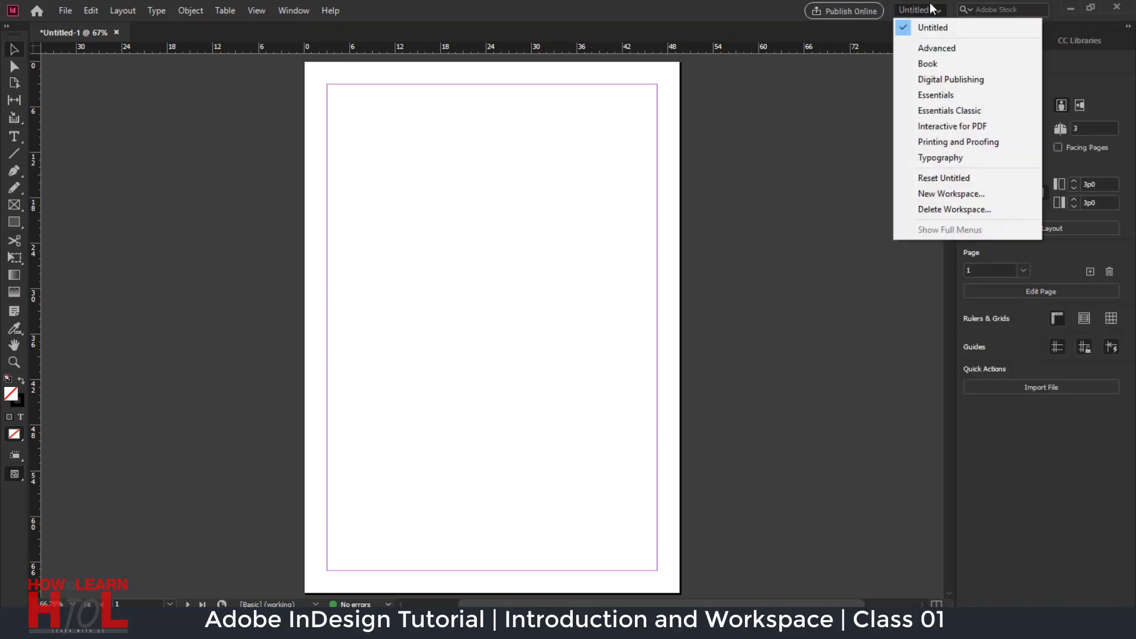
{"action": "left_click", "coordinate": [955, 97]}
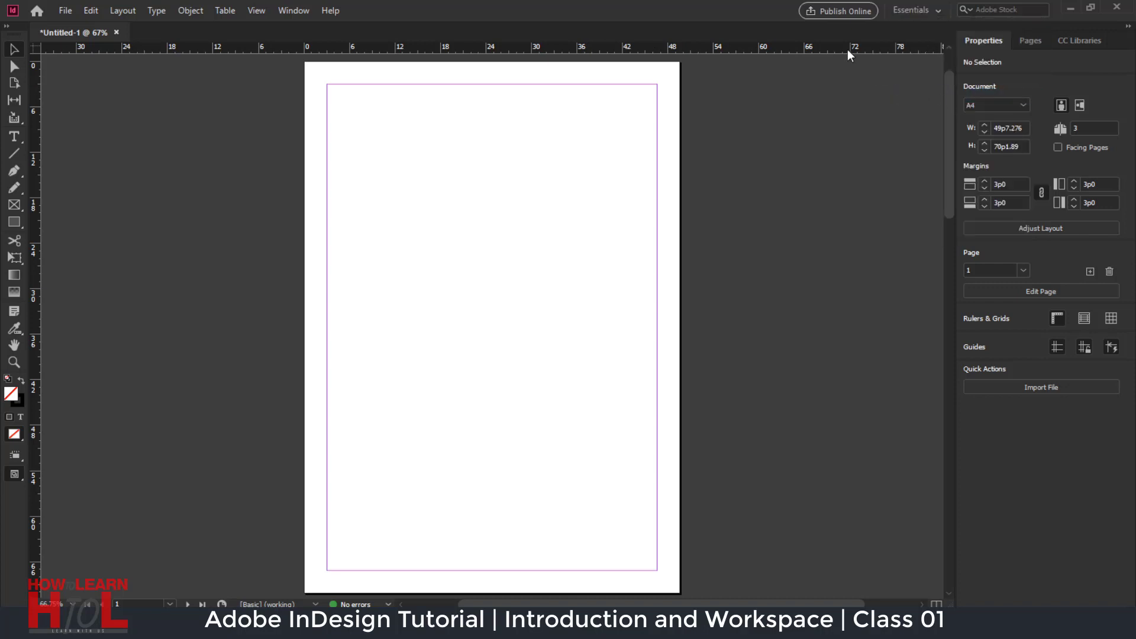
{"action": "left_click", "coordinate": [292, 11]}
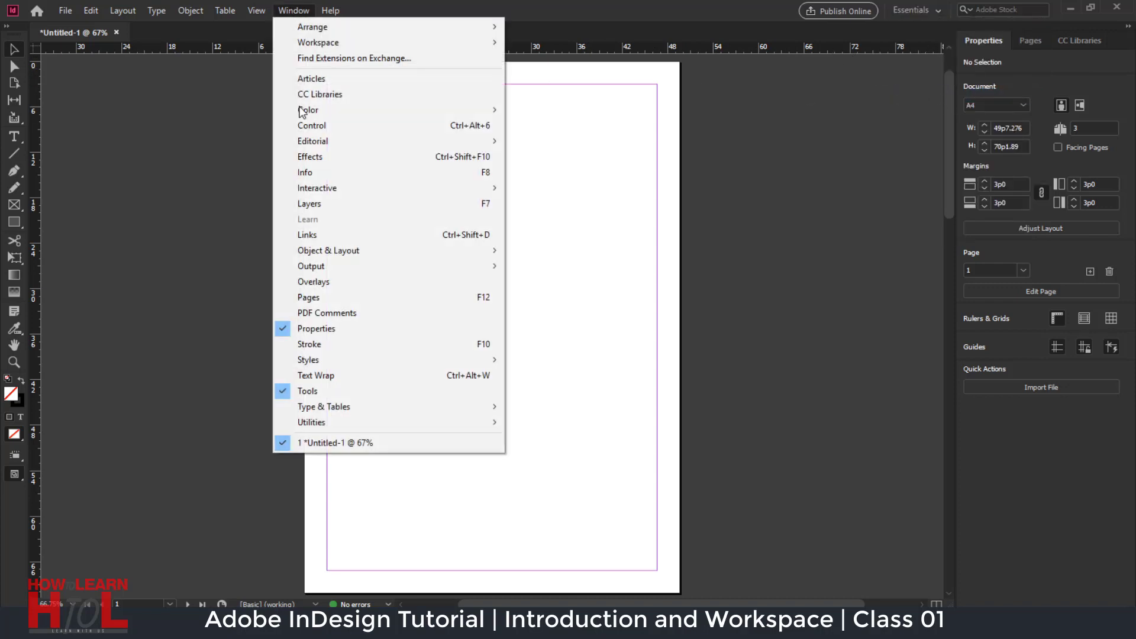
{"action": "left_click", "coordinate": [323, 131]}
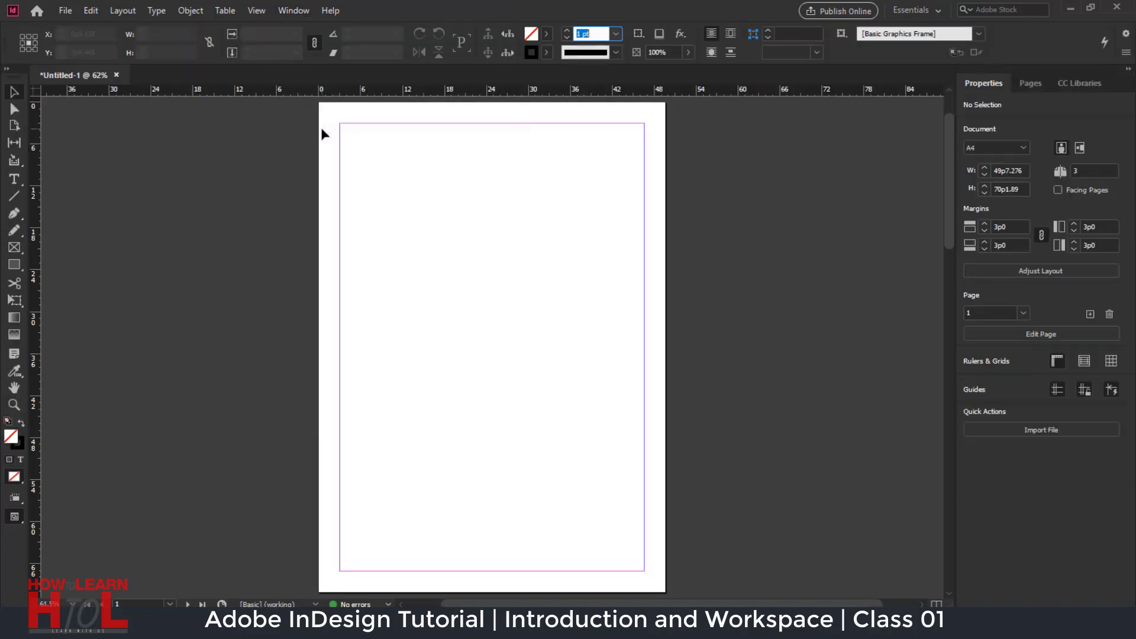